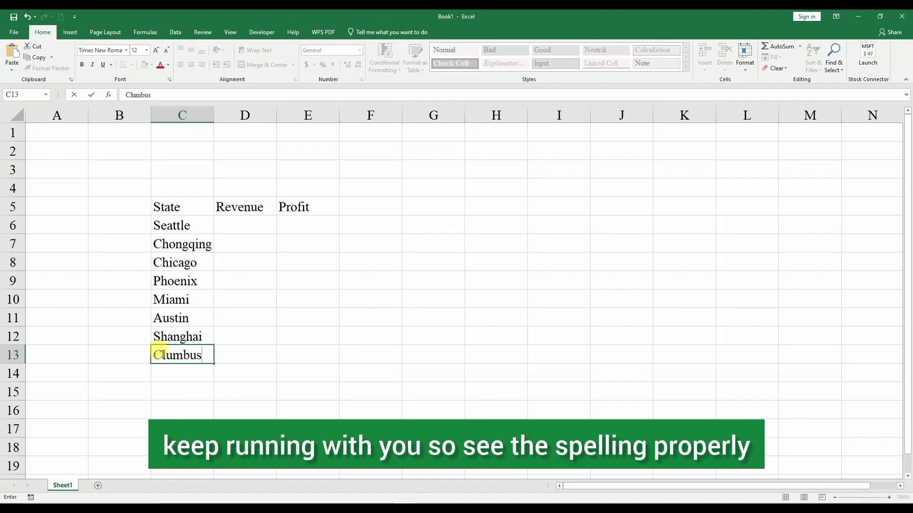
Step: Correct the misspelled city in C13 to Columbus and enter Manaus in C14
{"action": "left_click", "coordinate": [162, 356]}
{"action": "type", "text": "o"}
{"action": "left_click", "coordinate": [167, 373]}
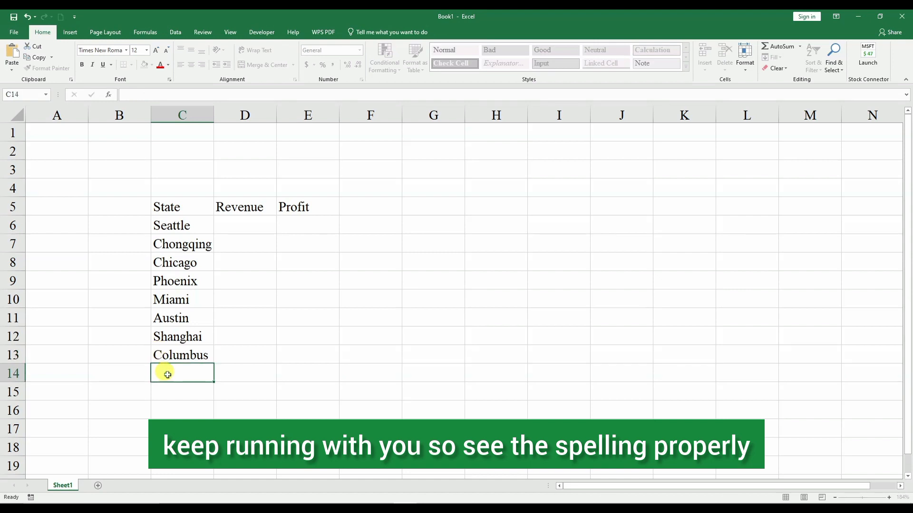
{"action": "type", "text": "Mans"}
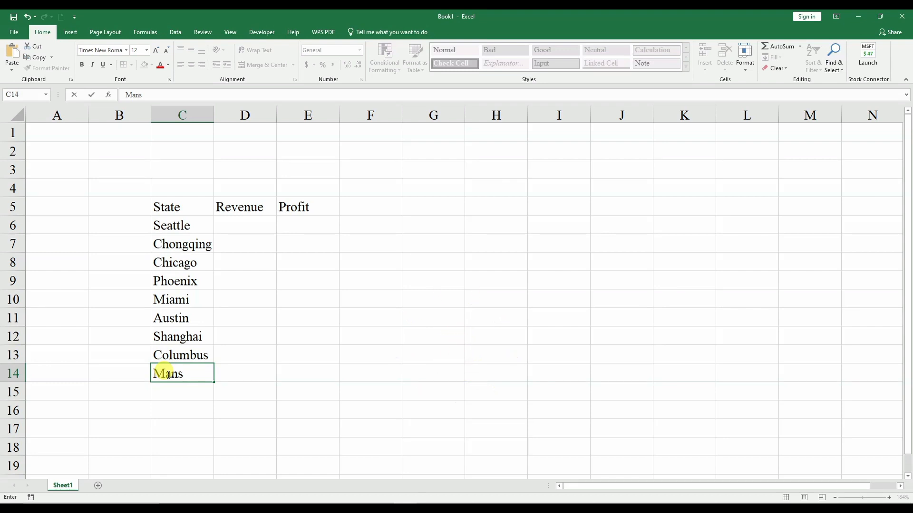
{"action": "key", "text": "BackSpace"}
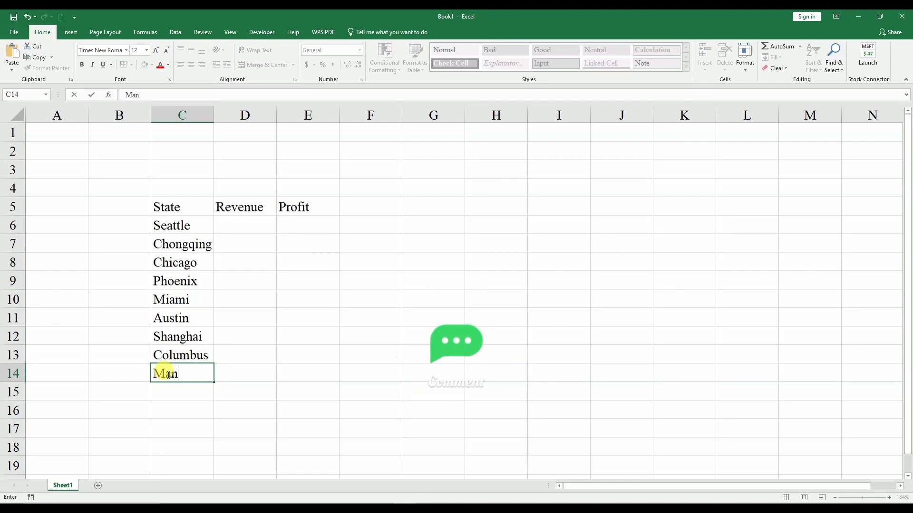
{"action": "type", "text": "aus"}
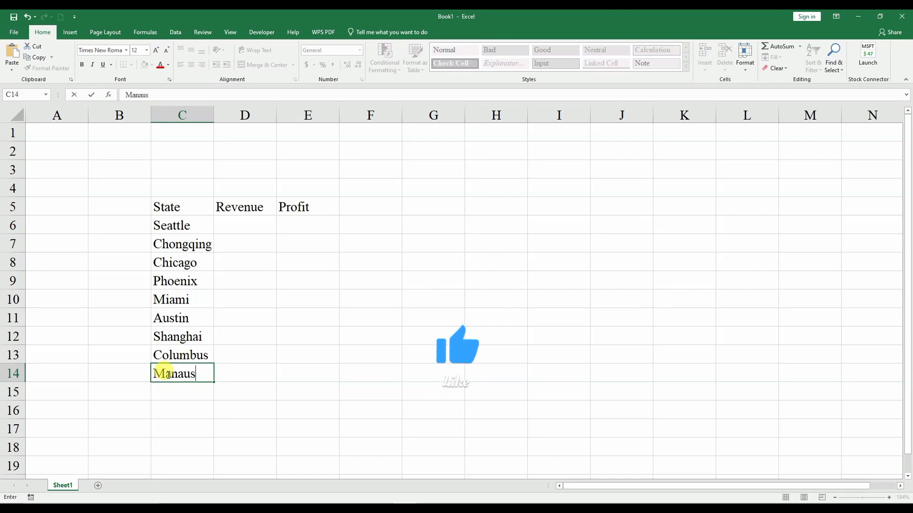
Step: Complete the State column with Beijing in C15, India in C16 and Pakistan in C17
{"action": "left_click", "coordinate": [176, 392]}
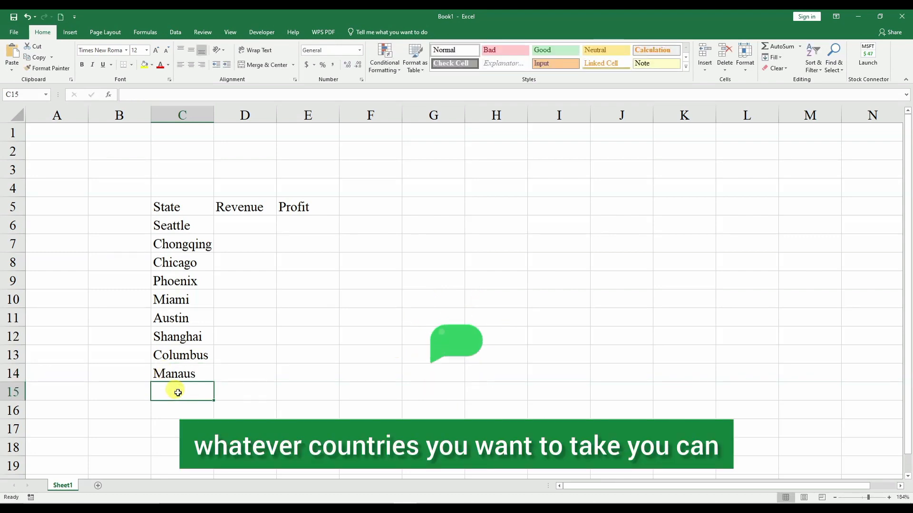
{"action": "type", "text": "Beijing"}
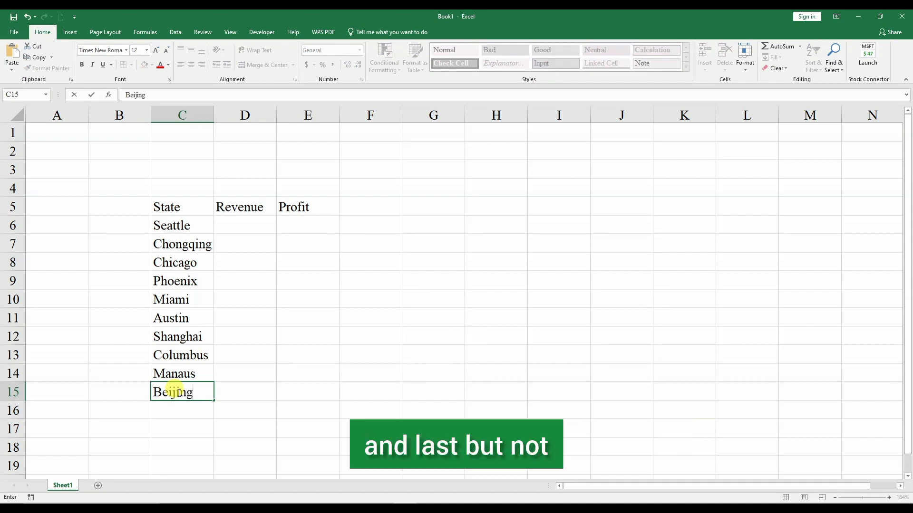
{"action": "left_click", "coordinate": [181, 404]}
{"action": "type", "text": "I"}
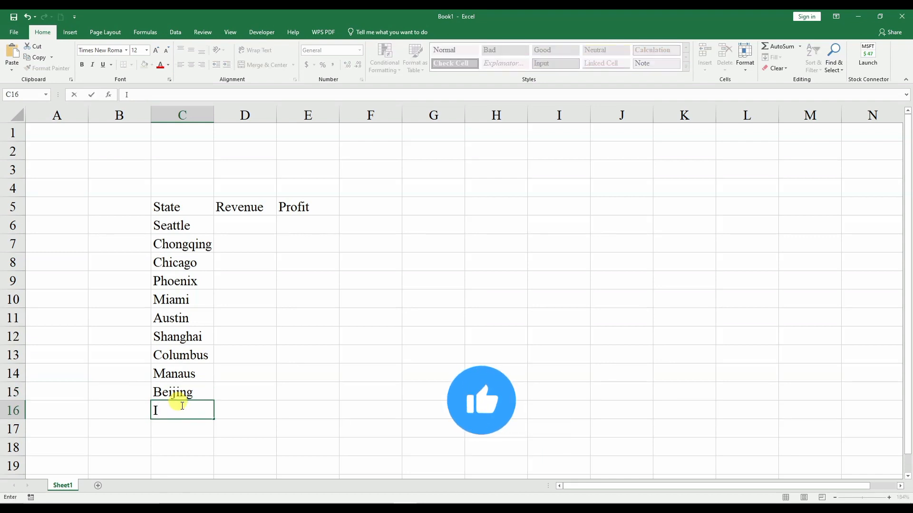
{"action": "type", "text": "ndu"}
{"action": "type", "text": "ia"}
{"action": "key", "text": "Return"}
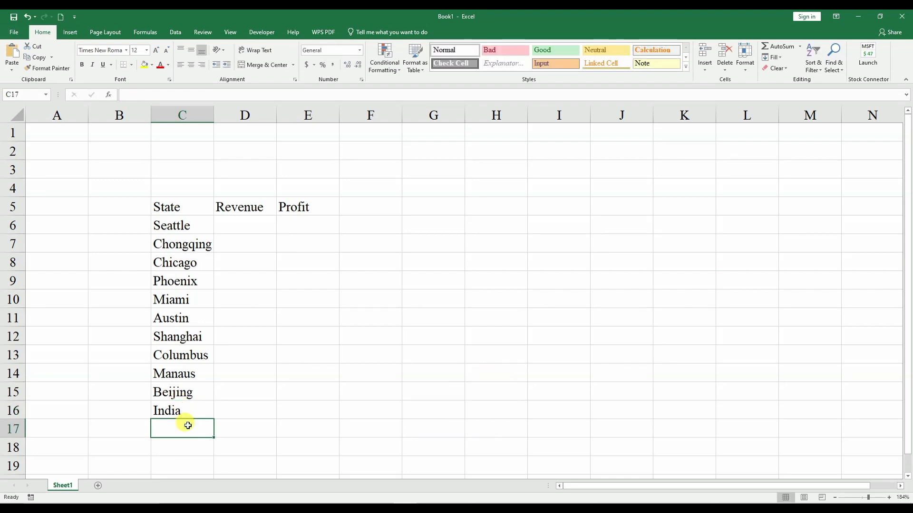
{"action": "type", "text": "P"}
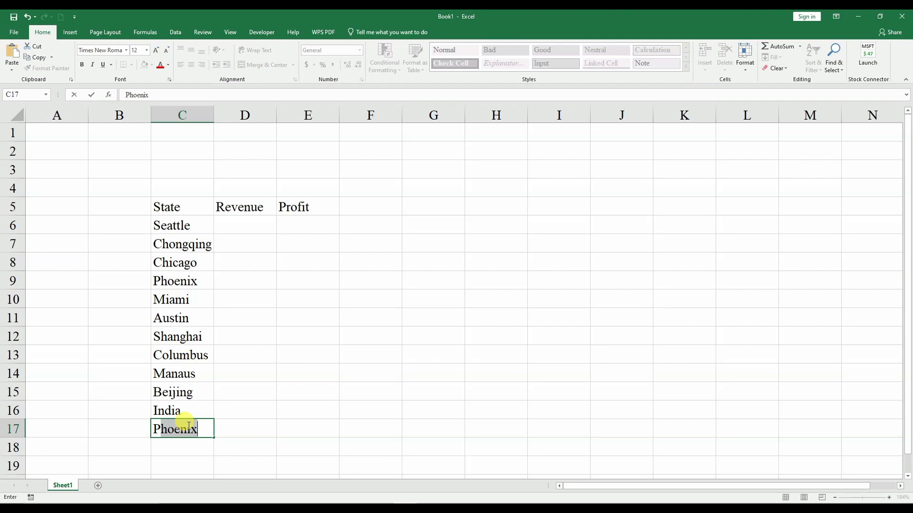
{"action": "type", "text": "akistan"}
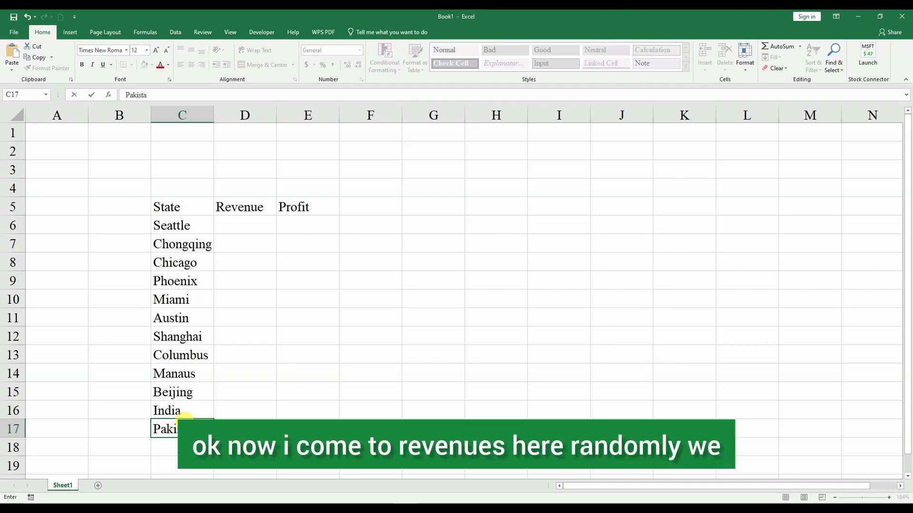
Step: Enter the revenues 141,604 for Seattle in D6 and 99975 for Chongqing in D7
{"action": "left_click", "coordinate": [236, 227]}
{"action": "type", "text": "14"}
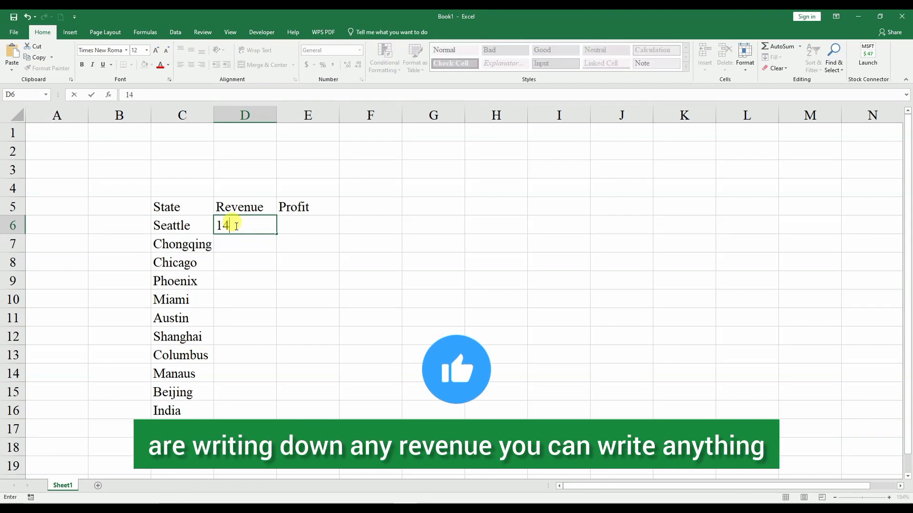
{"action": "type", "text": "1,"}
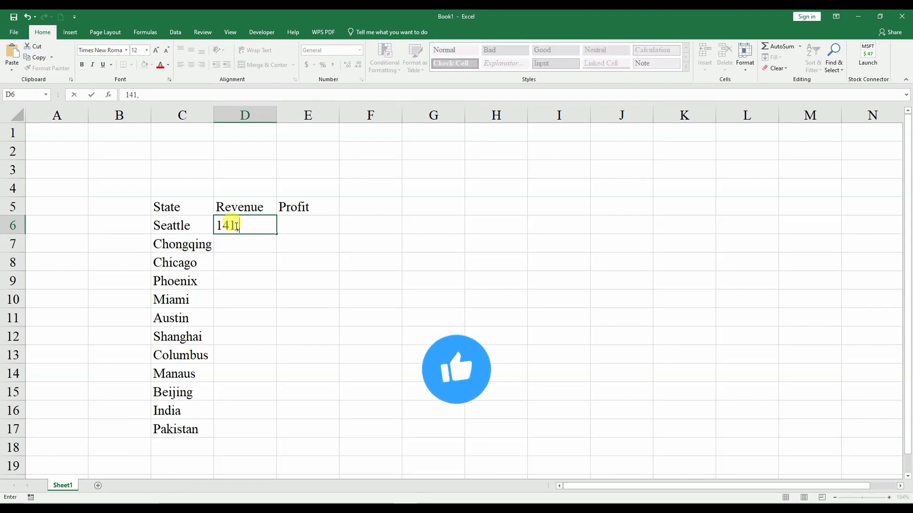
{"action": "type", "text": "604"}
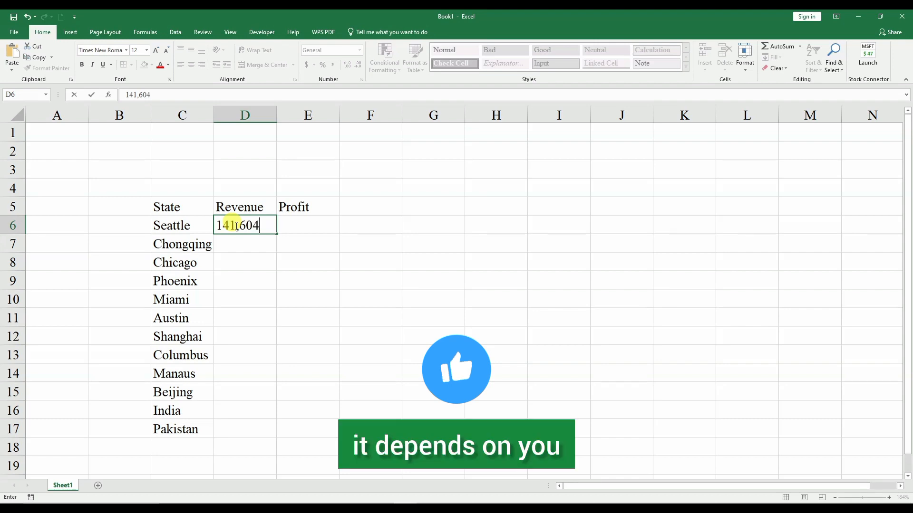
{"action": "key", "text": "Return"}
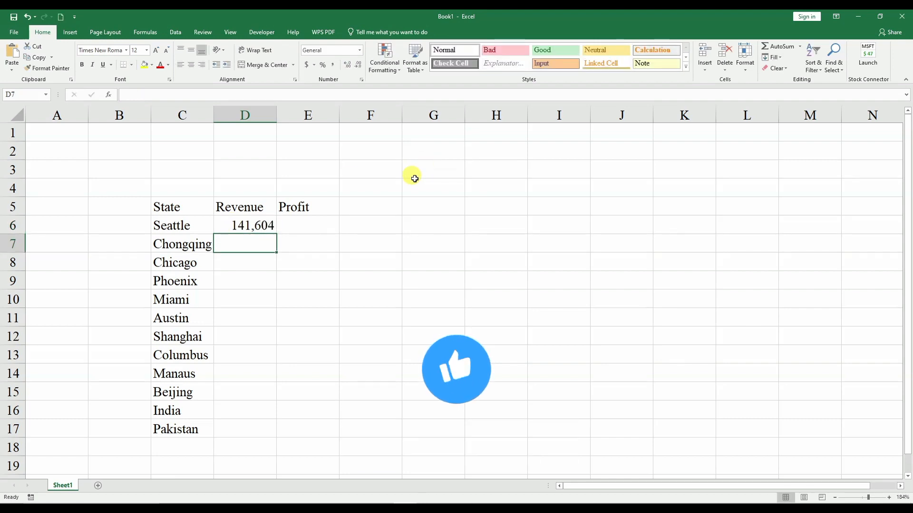
{"action": "type", "text": "999"}
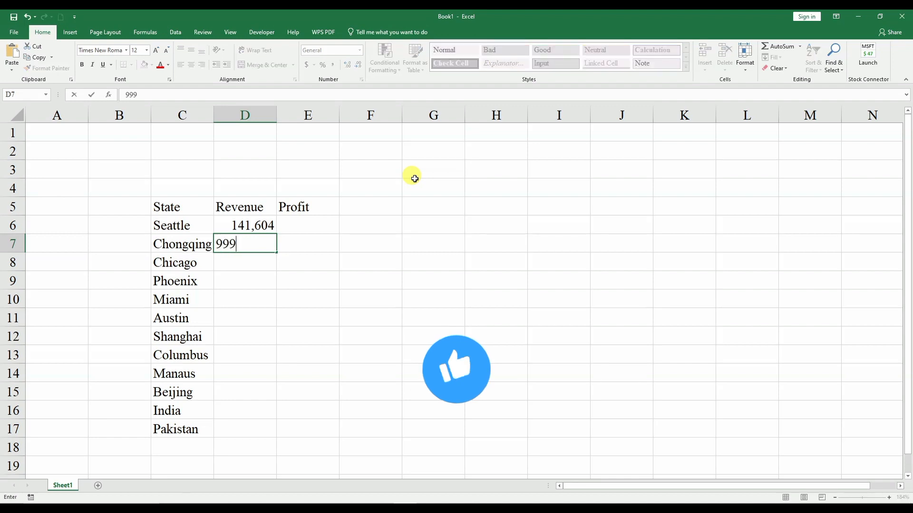
{"action": "type", "text": "75"}
{"action": "key", "text": "Return"}
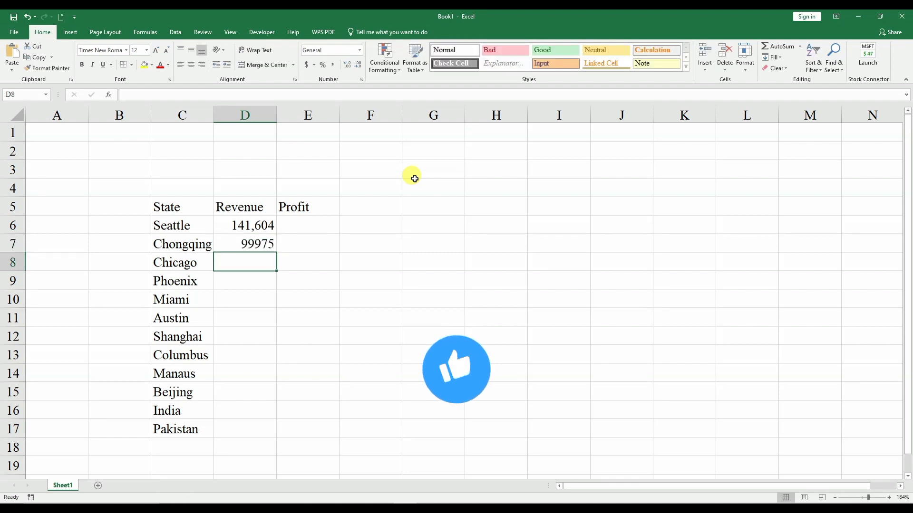
Step: Enter the revenues 162000 for Chicago, 95400 for Phoenix, 142300 for Miami and 50000 for Austin in D8:D11
{"action": "type", "text": "162000"}
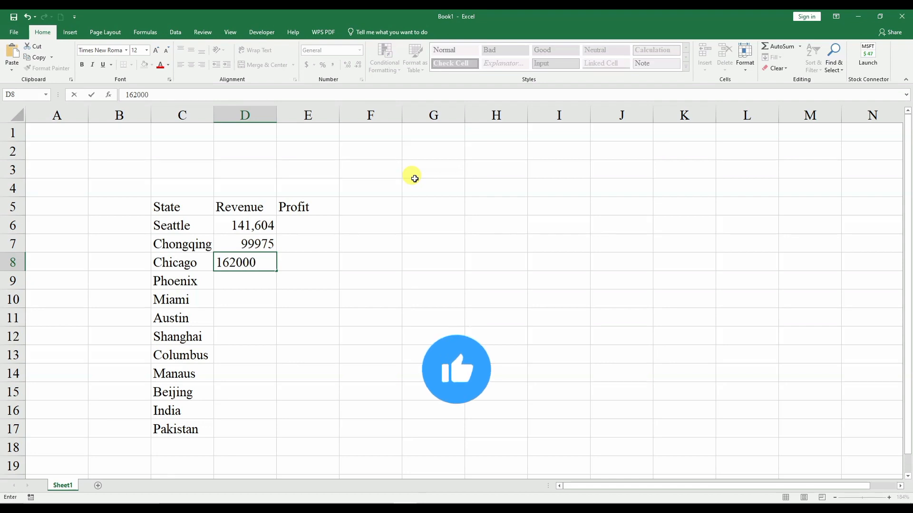
{"action": "key", "text": "Return"}
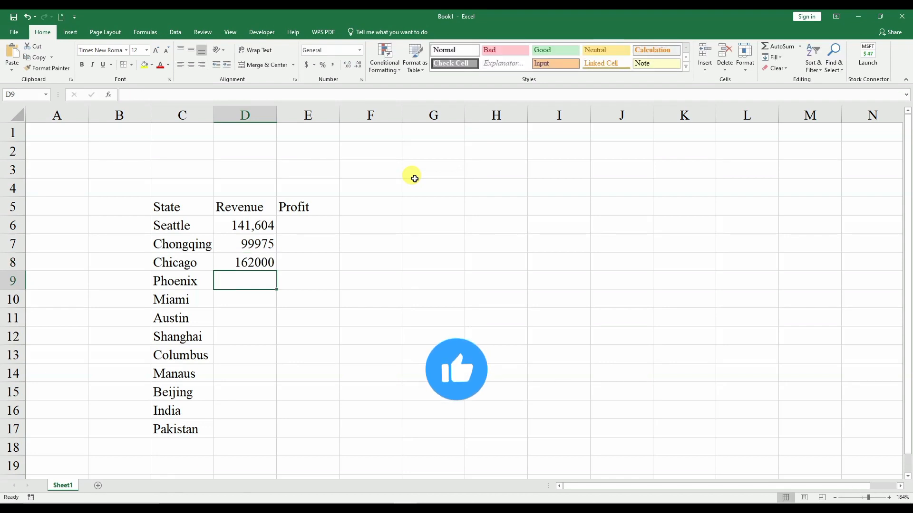
{"action": "type", "text": "95400"}
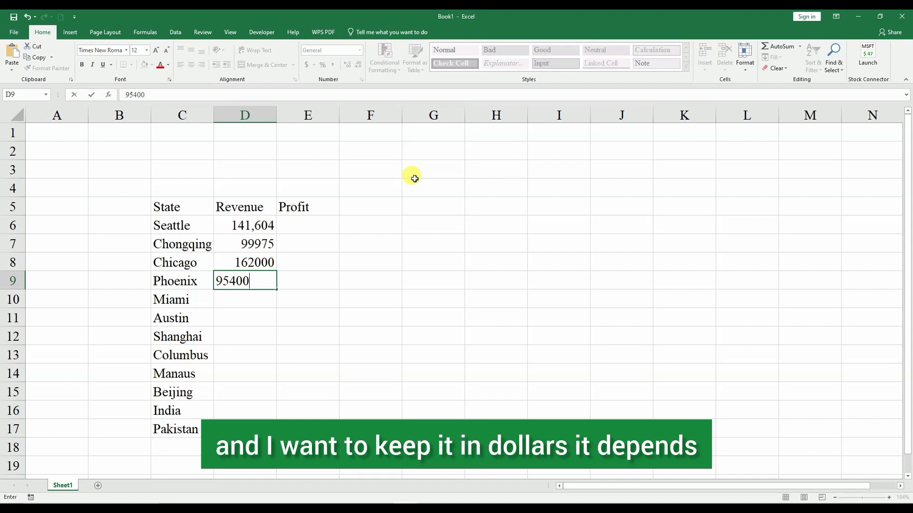
{"action": "key", "text": "Return"}
{"action": "type", "text": "142300"}
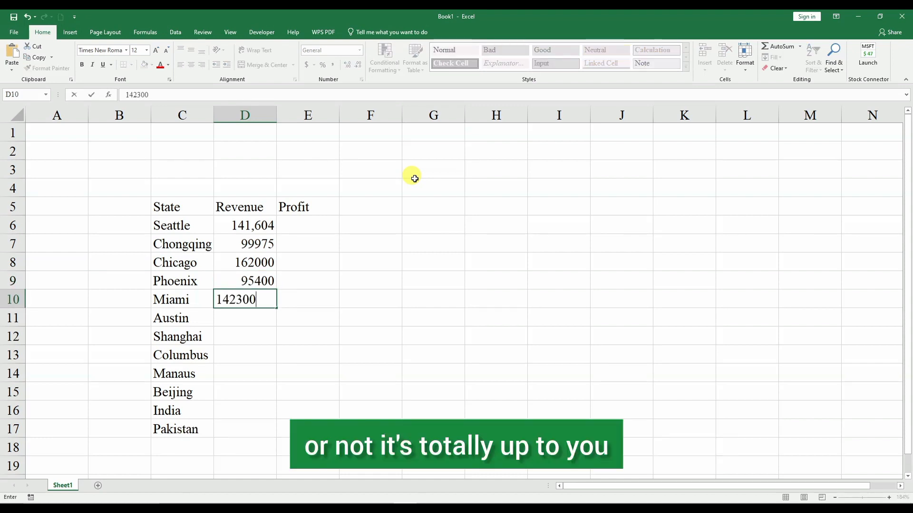
{"action": "key", "text": "Return"}
{"action": "type", "text": "50000"}
{"action": "key", "text": "Left"}
{"action": "type", "text": "635"}
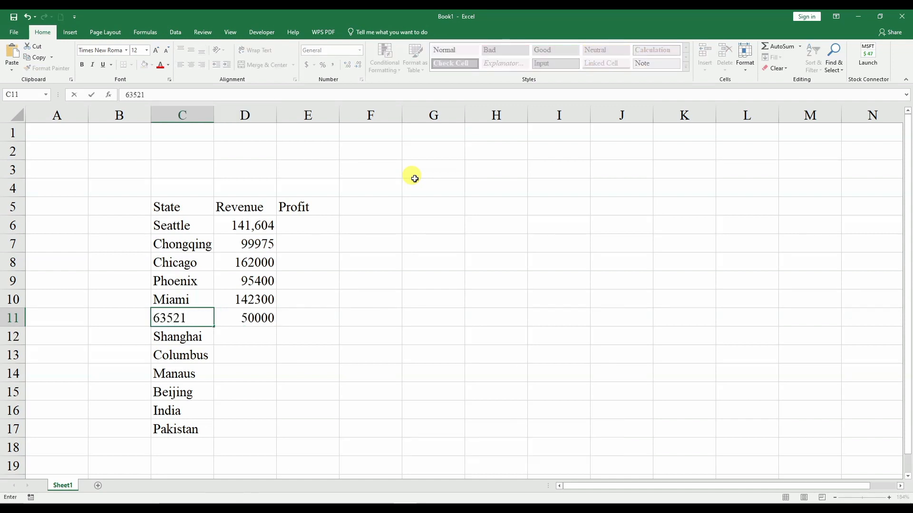
{"action": "key", "text": "ctrl+z"}
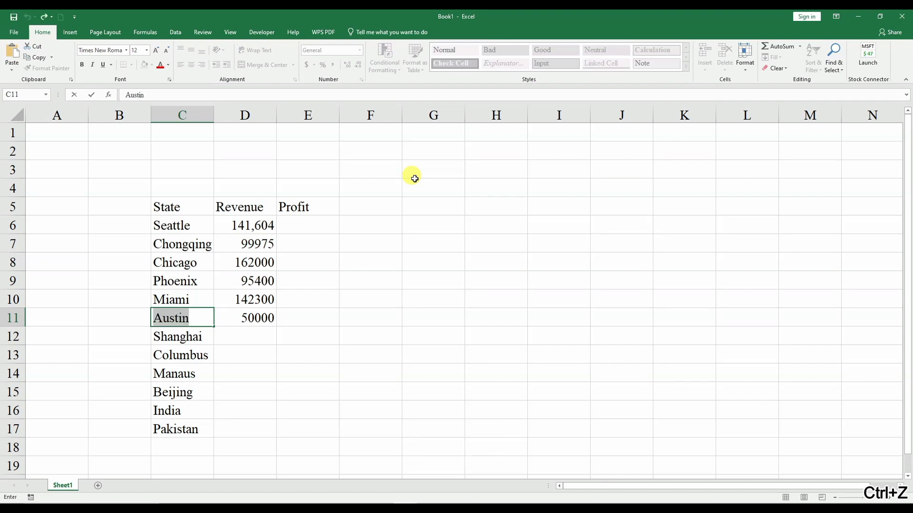
{"action": "left_click", "coordinate": [259, 314]}
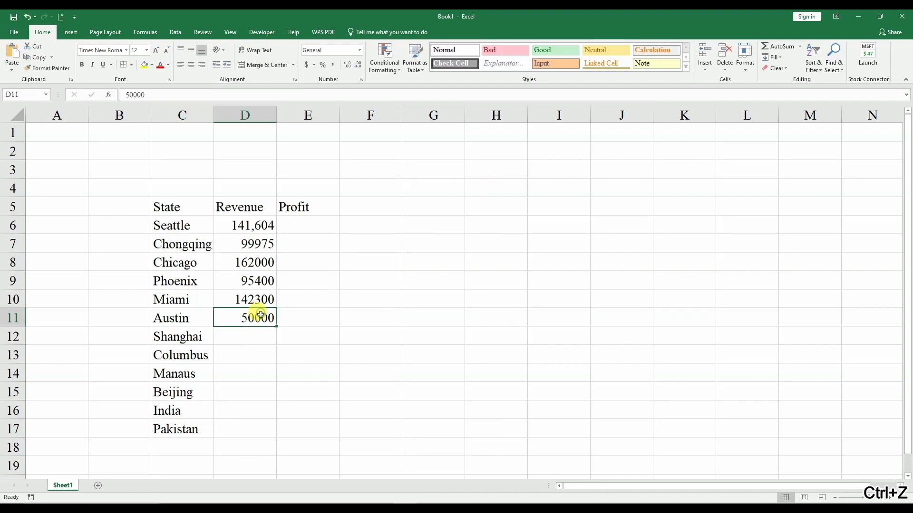
{"action": "type", "text": "0"}
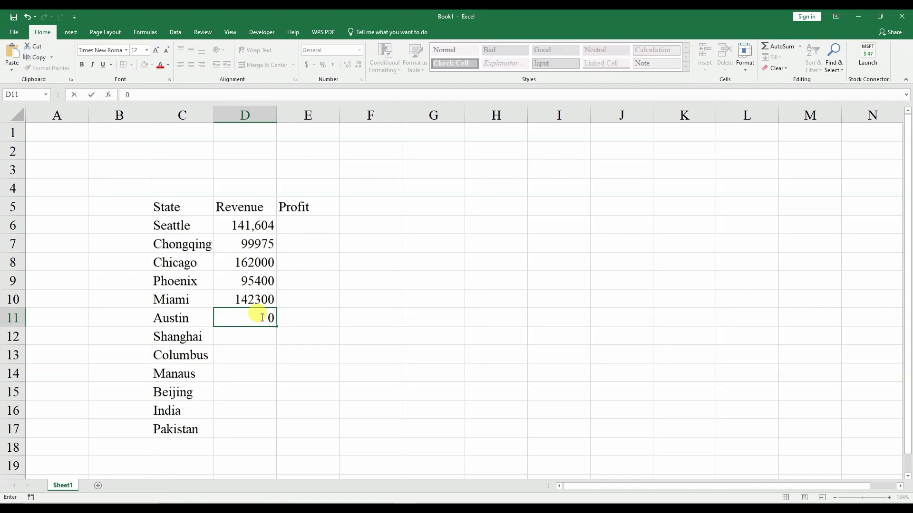
{"action": "type", "text": "50000"}
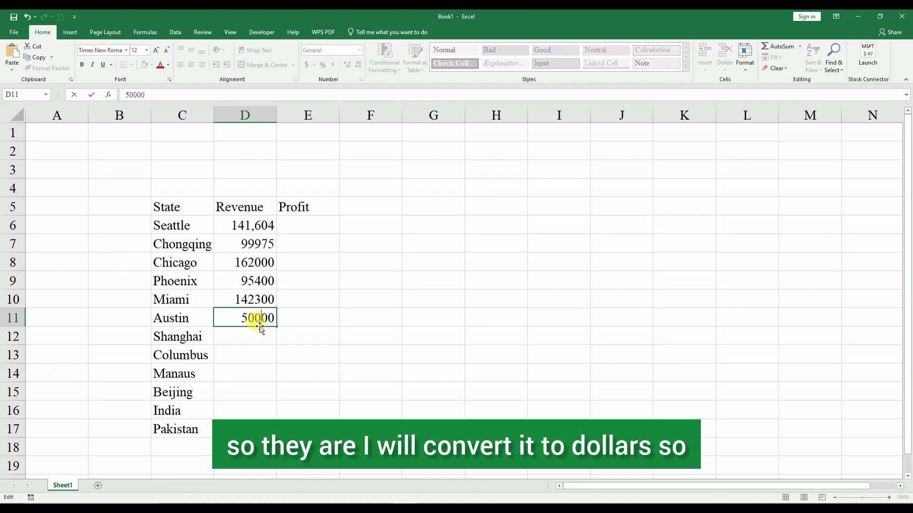
Step: Enter the revenue 146000 for Shanghai in D12
{"action": "left_click", "coordinate": [257, 337]}
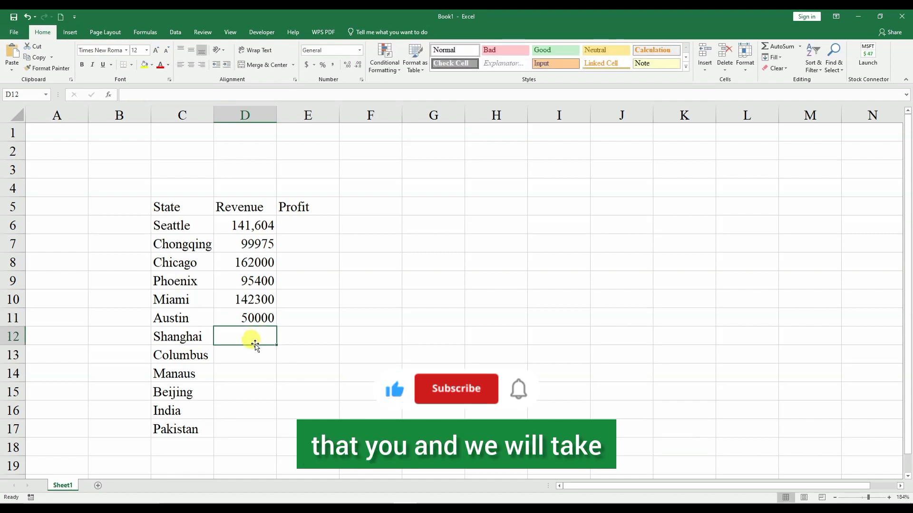
{"action": "type", "text": "4"}
{"action": "key", "text": "BackSpace"}
{"action": "type", "text": "146"}
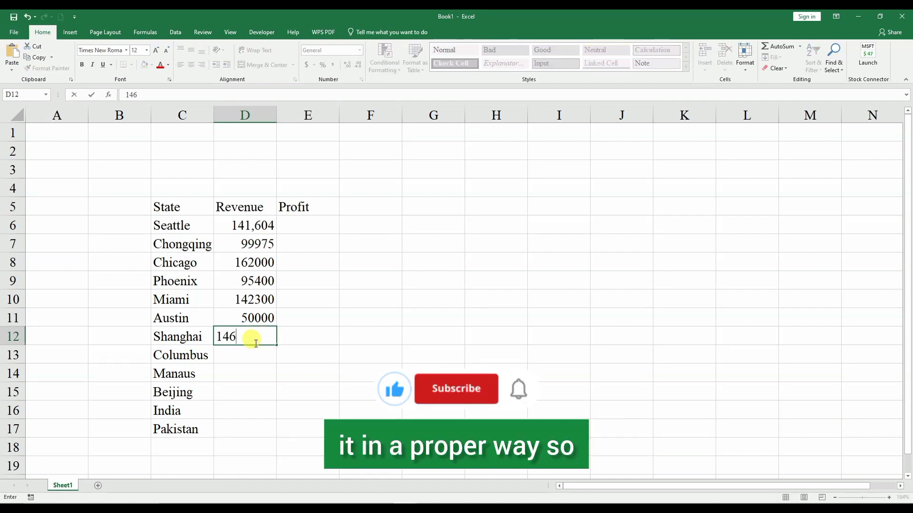
{"action": "type", "text": "000"}
{"action": "key", "text": "Left"}
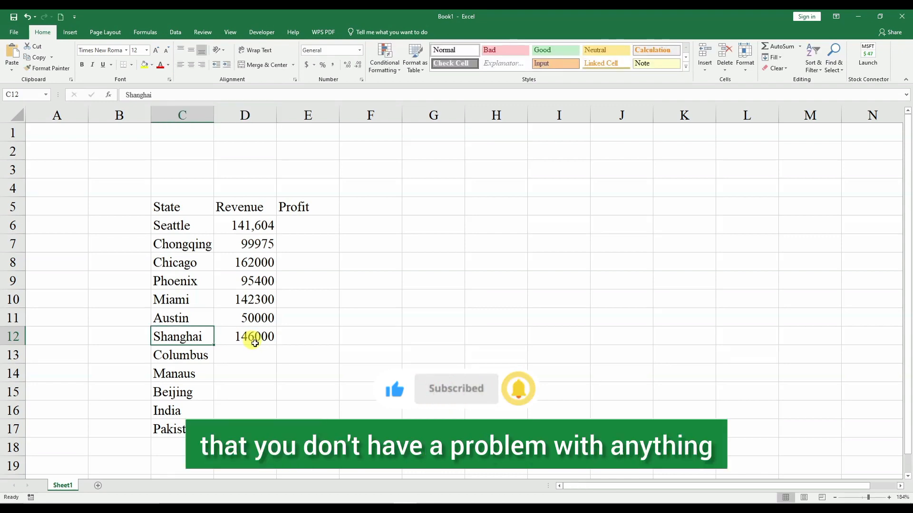
Step: Enter the revenues 750000 for Columbus in D13 and 320000 for Manaus in D14
{"action": "key", "text": "Down"}
{"action": "key", "text": "Right"}
{"action": "type", "text": "7"}
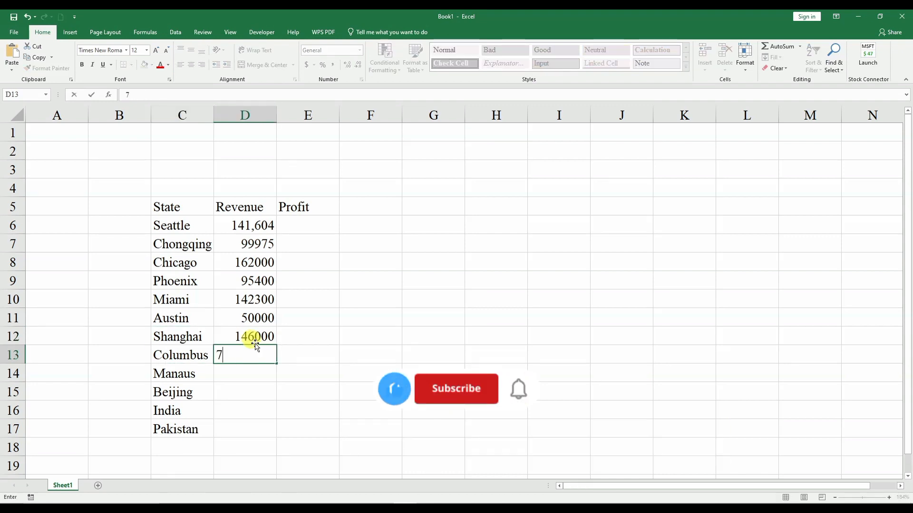
{"action": "type", "text": "50000"}
{"action": "key", "text": "Return"}
{"action": "type", "text": "320000"}
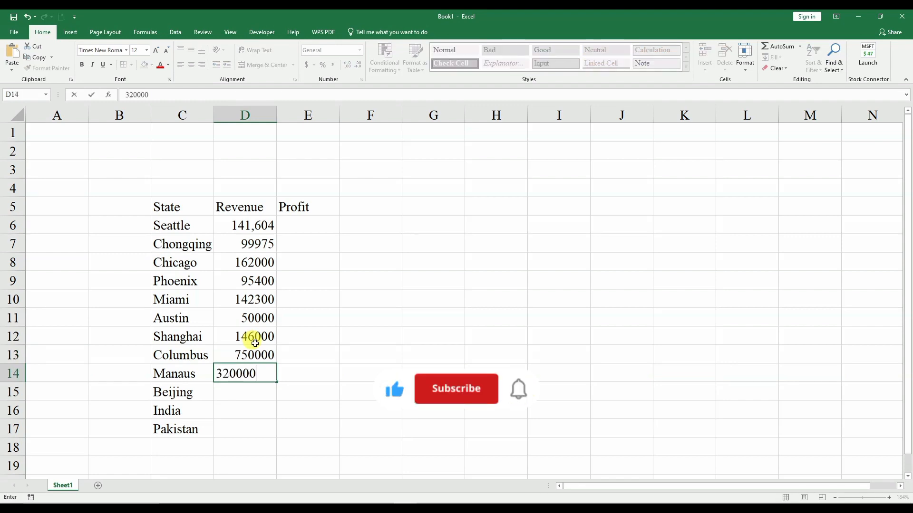
{"action": "key", "text": "Return"}
Step: Enter the revenues 1500000 for Beijing, 142000 for India and 4500000 for Pakistan in D15:D17
{"action": "type", "text": "1"}
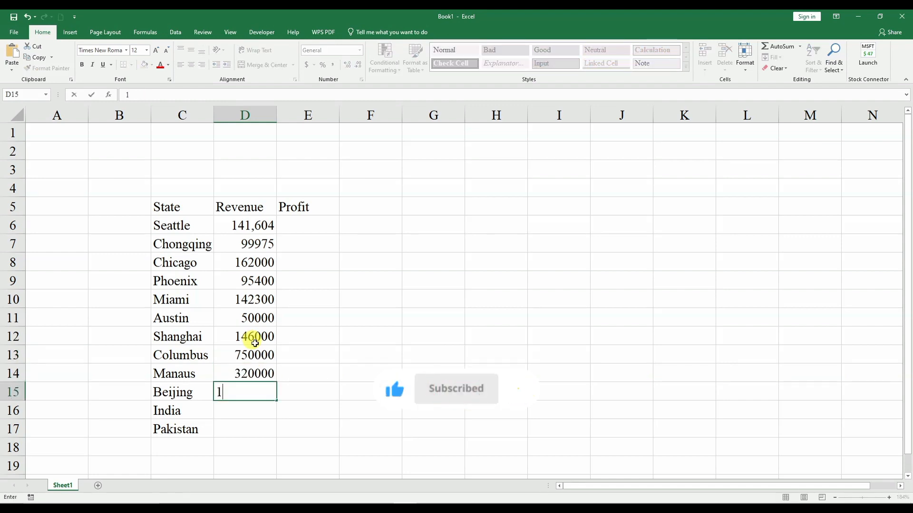
{"action": "type", "text": "500000"}
{"action": "key", "text": "Return"}
{"action": "type", "text": "142000"}
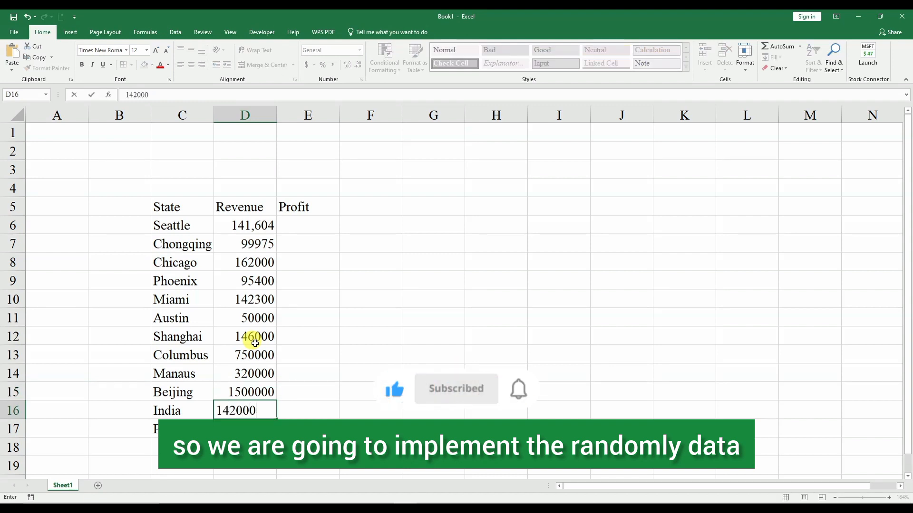
{"action": "key", "text": "Return"}
{"action": "type", "text": "4500000"}
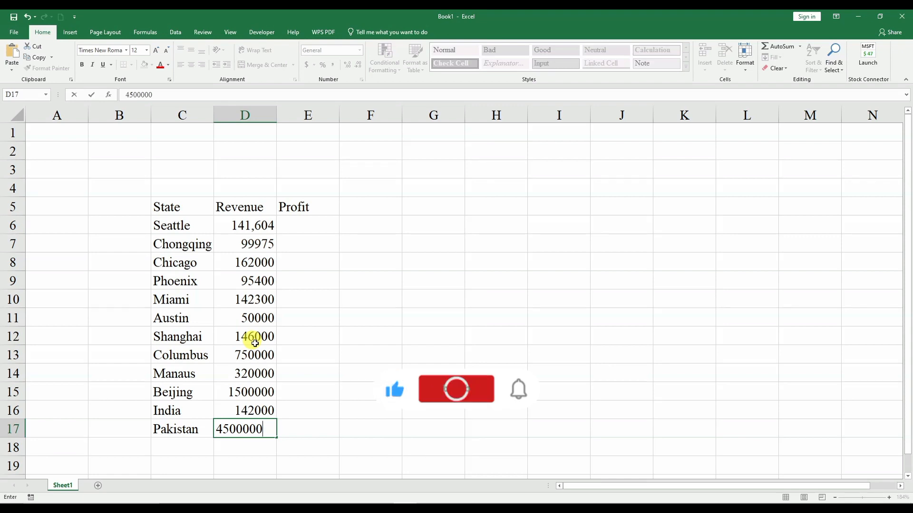
{"action": "key", "text": "Tab"}
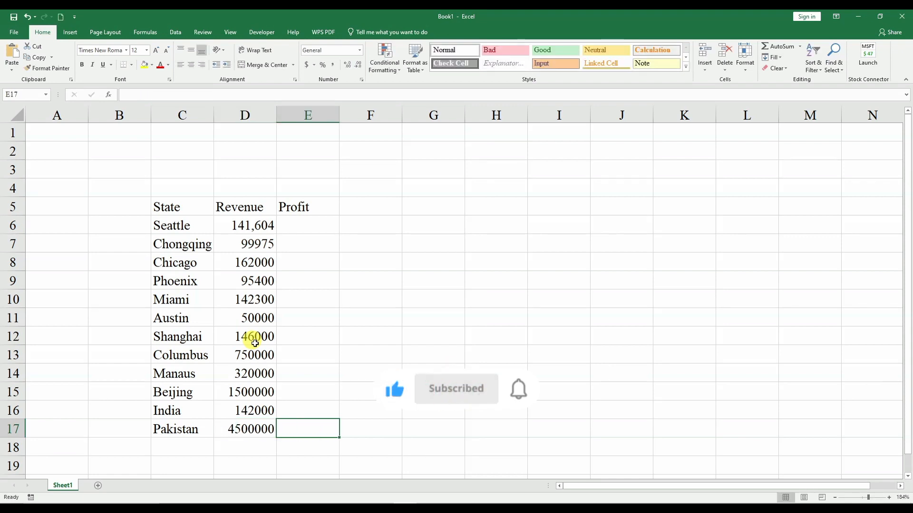
Step: Enter the profits 708525 for Seattle, 652412 for Chongqing and 14230 for Chicago in E6:E8
{"action": "key", "text": "Up"}
{"action": "key", "text": "Up"}
{"action": "key", "text": "Up"}
{"action": "key", "text": "Up"}
{"action": "key", "text": "Up"}
{"action": "key", "text": "Up"}
{"action": "key", "text": "Up"}
{"action": "key", "text": "Up"}
{"action": "key", "text": "Up"}
{"action": "key", "text": "Up"}
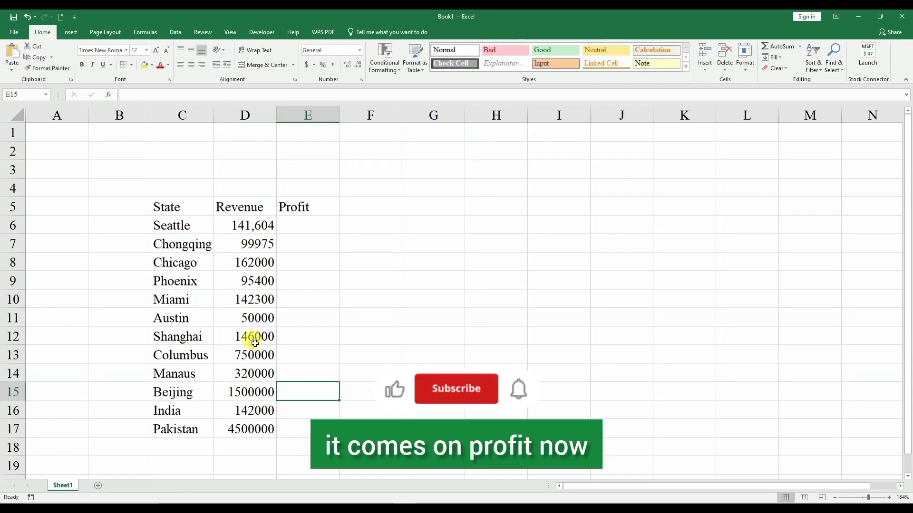
{"action": "key", "text": "Up"}
{"action": "key", "text": "Up"}
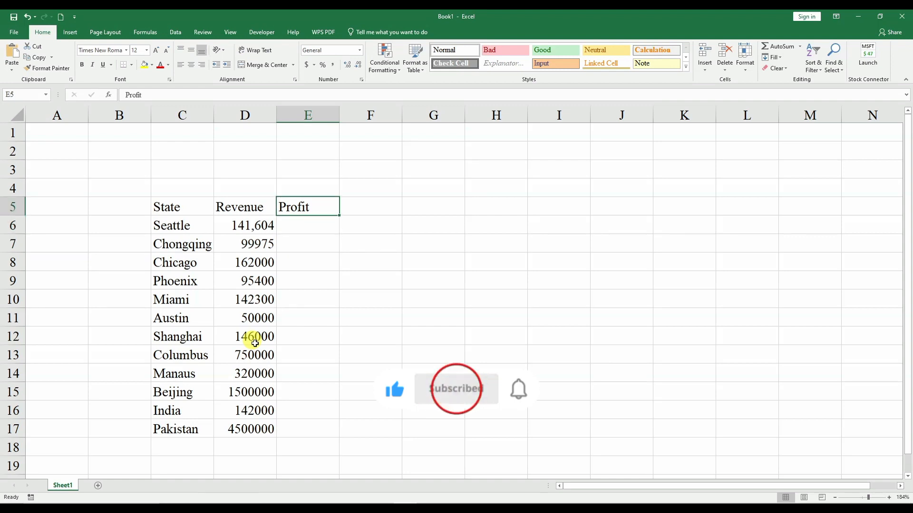
{"action": "key", "text": "Down"}
{"action": "key", "text": "Right"}
{"action": "key", "text": "Down"}
{"action": "key", "text": "Left"}
{"action": "key", "text": "Left"}
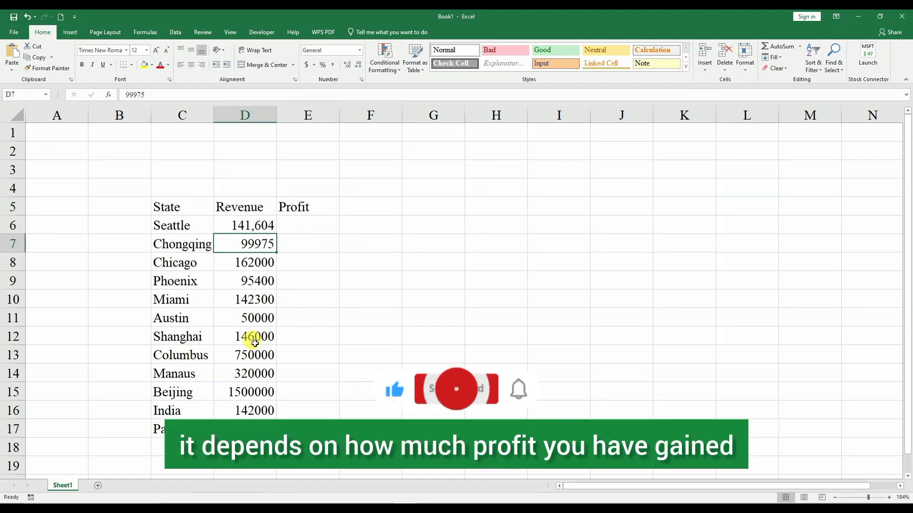
{"action": "key", "text": "Up"}
{"action": "key", "text": "Right"}
{"action": "type", "text": "70"}
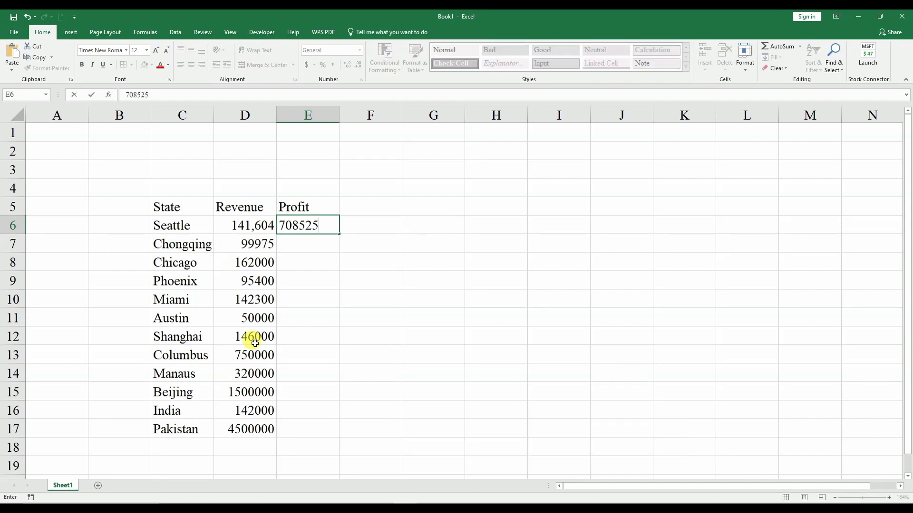
{"action": "key", "text": "Return"}
{"action": "type", "text": "652412"}
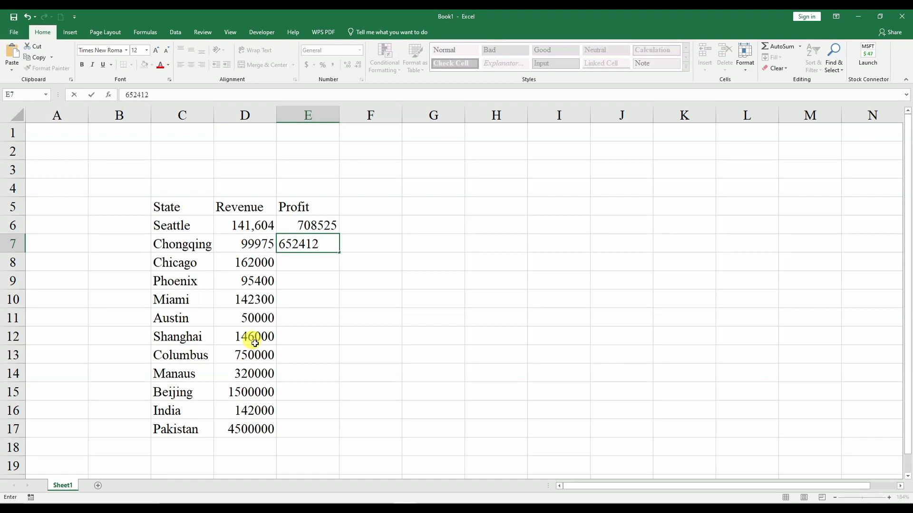
{"action": "key", "text": "Return"}
{"action": "type", "text": "14230"}
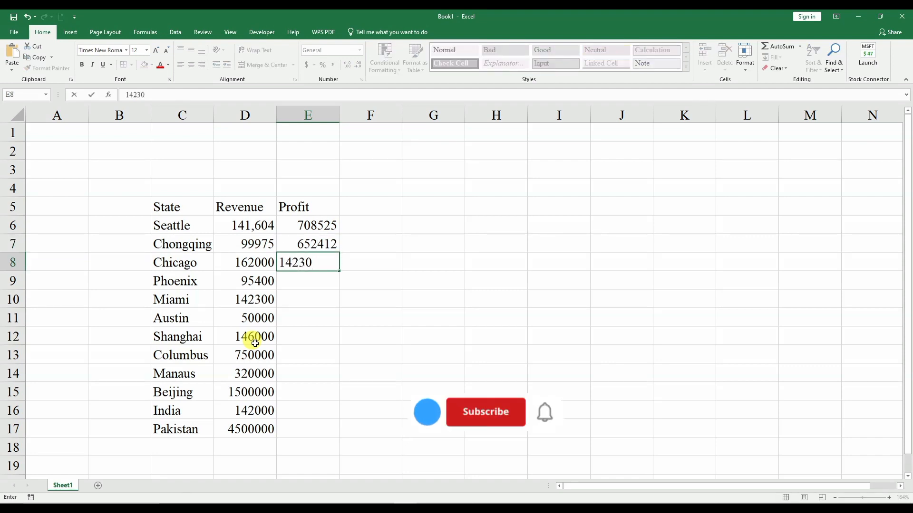
{"action": "key", "text": "Return"}
Step: Enter the profits 24500 for Phoenix, 36214 for Miami and 35840 for Austin in E9:E11
{"action": "type", "text": "24"}
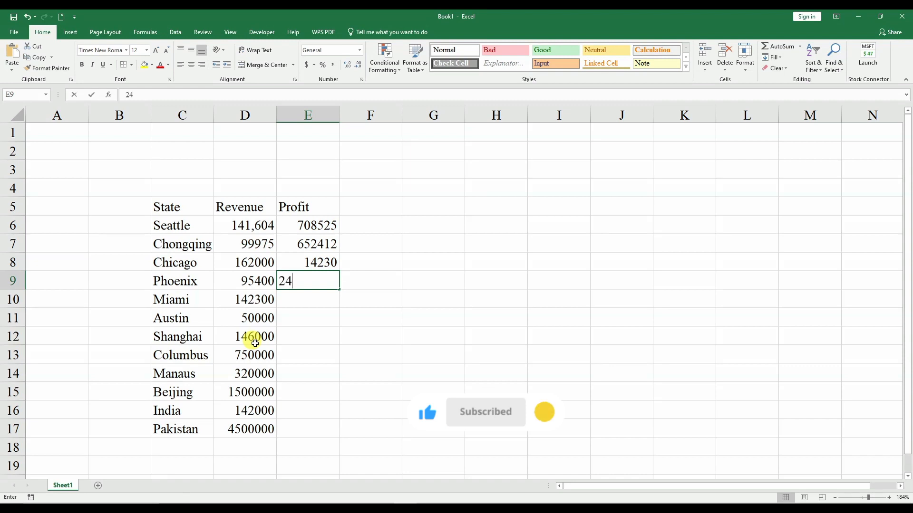
{"action": "type", "text": "500"}
{"action": "key", "text": "Return"}
{"action": "type", "text": "36214"}
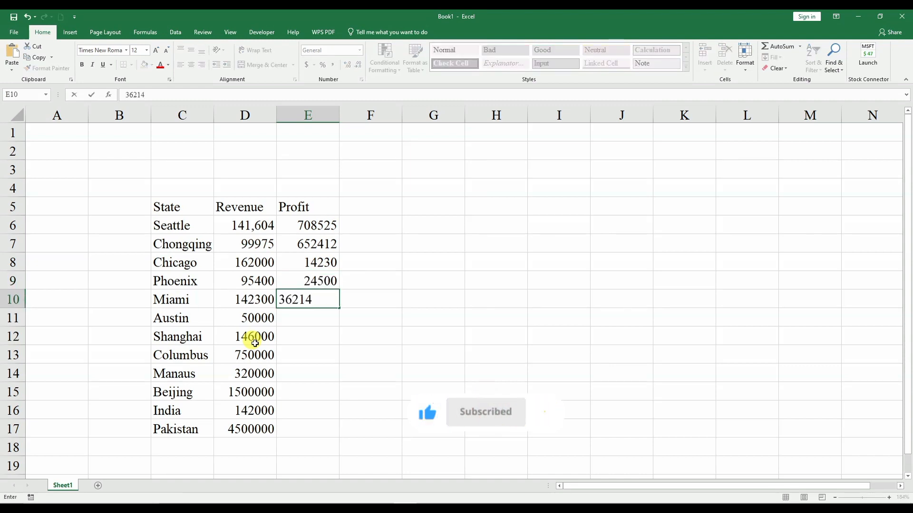
{"action": "key", "text": "Return"}
{"action": "type", "text": "35840"}
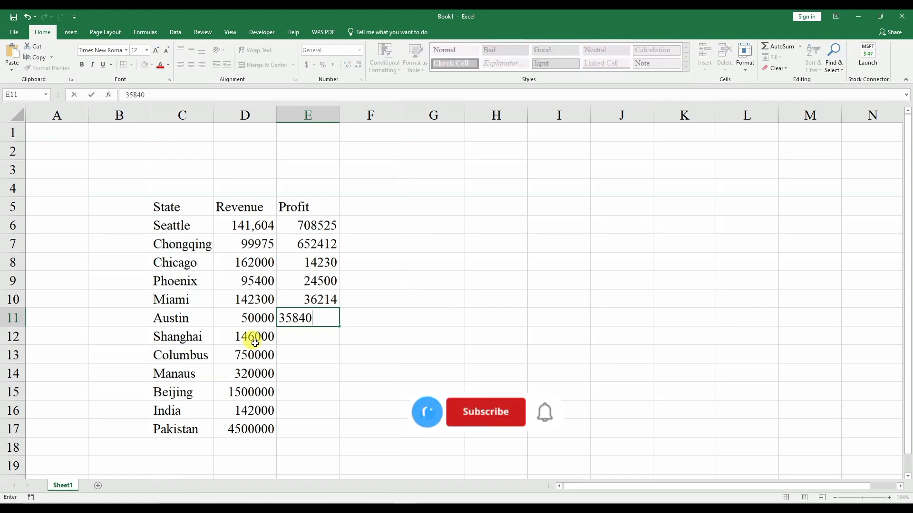
{"action": "key", "text": "Return"}
Step: Enter the profits 145000 for Shanghai, 25300 for Columbus and 412574 for Manaus in E12:E14
{"action": "type", "text": "145000"}
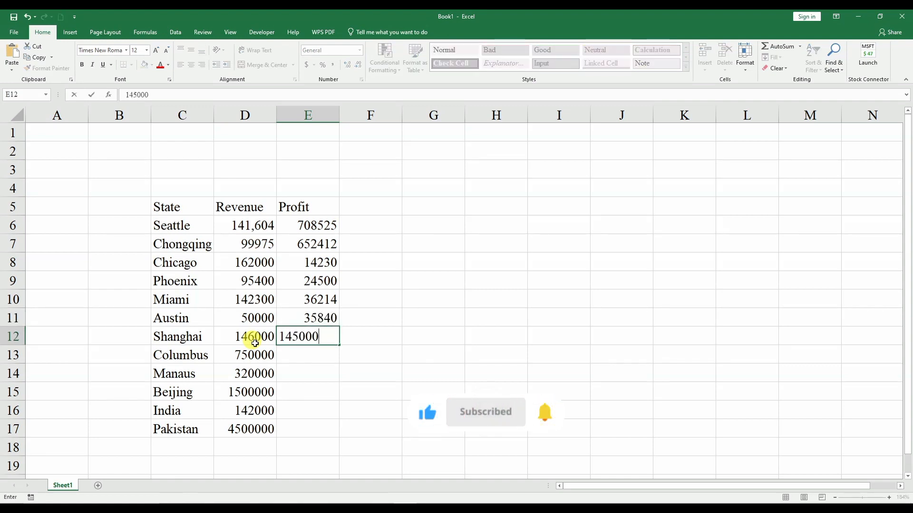
{"action": "key", "text": "Return"}
{"action": "type", "text": "25300"}
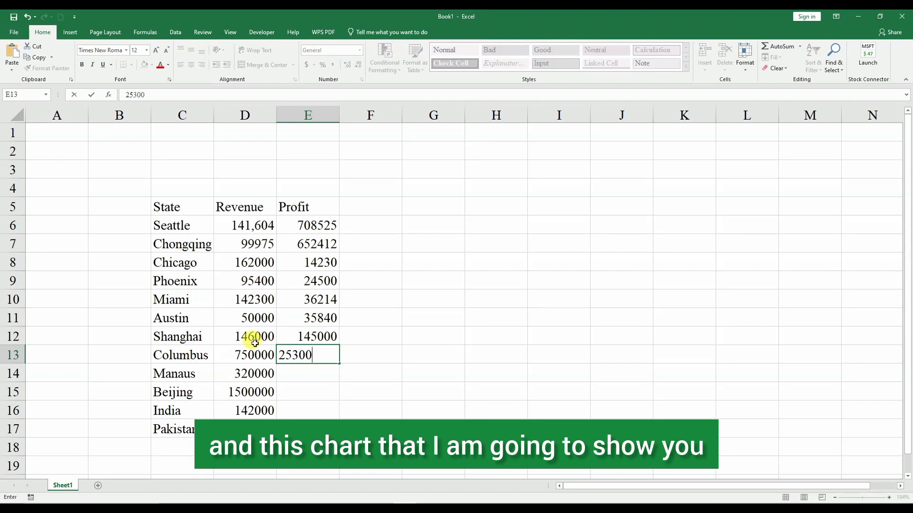
{"action": "key", "text": "Return"}
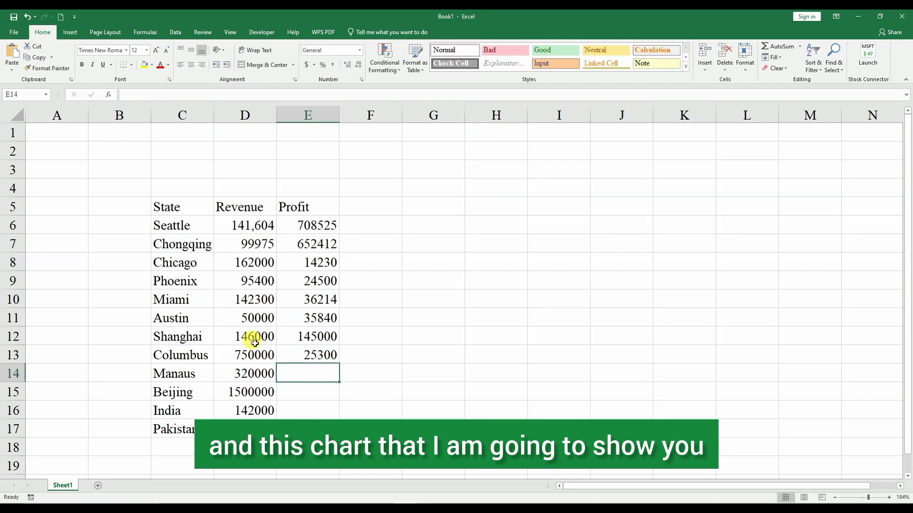
{"action": "type", "text": "4125"}
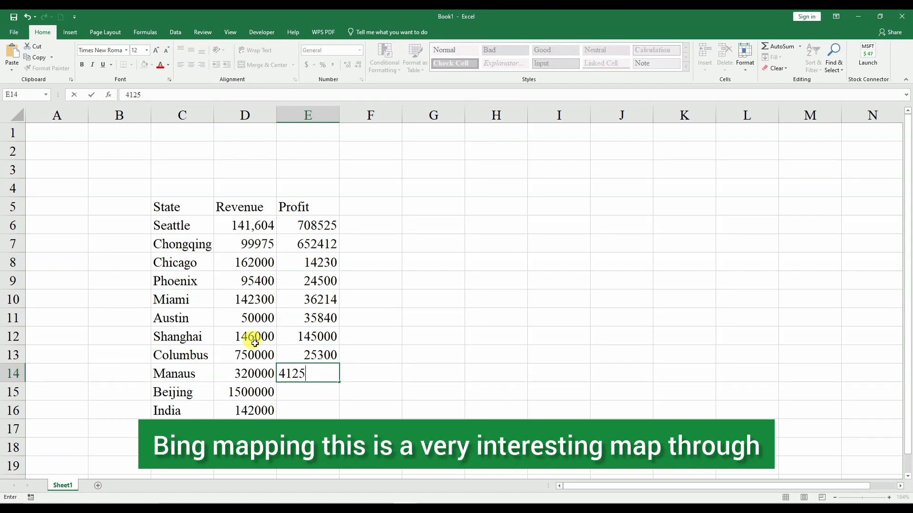
{"action": "type", "text": "74"}
{"action": "key", "text": "Return"}
Step: Enter the profits 100000 for Beijing, 320000 for India and 124000 for Pakistan in E15:E17
{"action": "type", "text": "100000"}
{"action": "key", "text": "Return"}
{"action": "type", "text": "320000"}
{"action": "key", "text": "Return"}
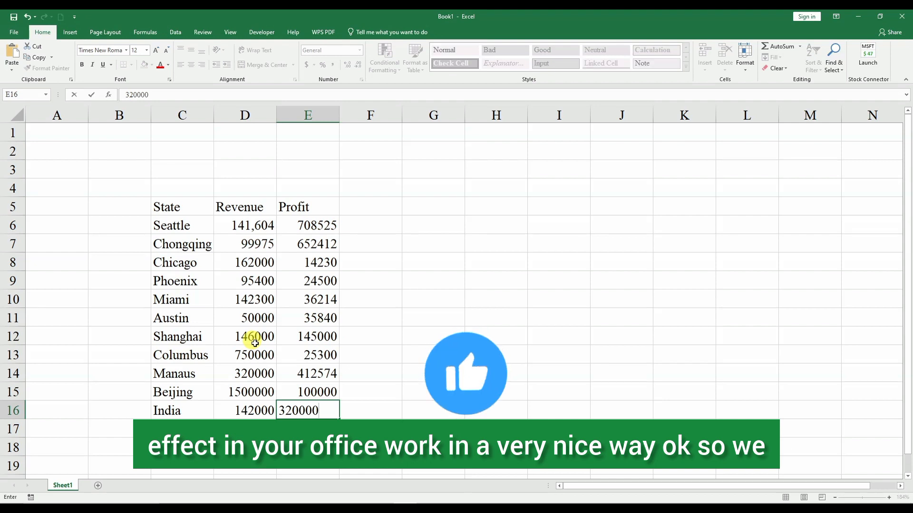
{"action": "type", "text": "1240"}
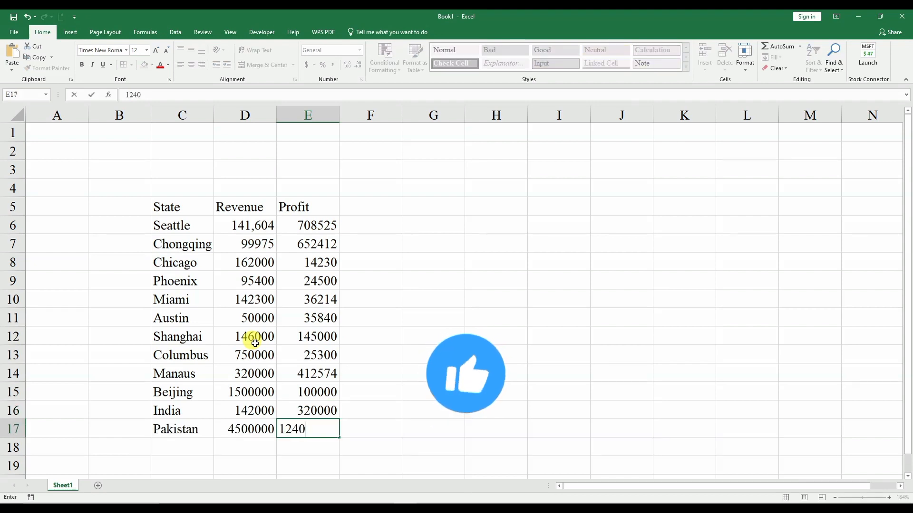
{"action": "type", "text": "00"}
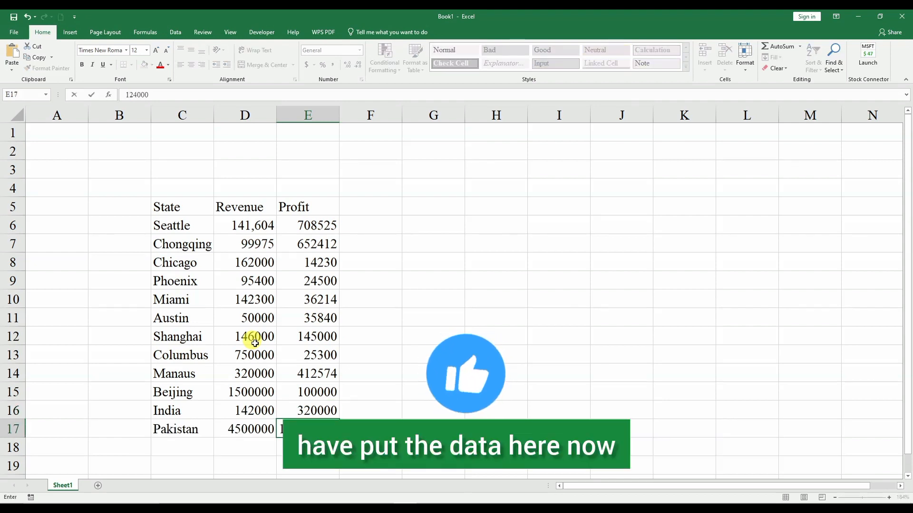
{"action": "left_click", "coordinate": [288, 320]}
{"action": "key", "text": "Return"}
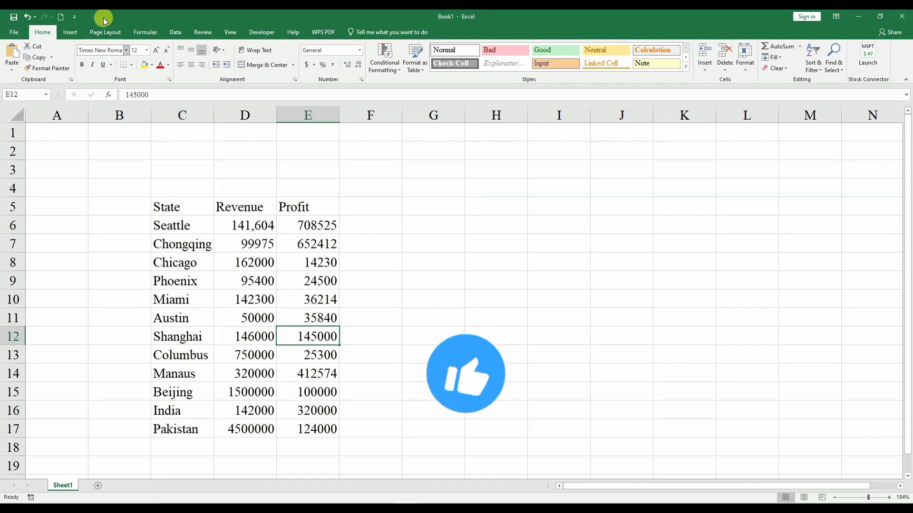
Step: Open the store section of Office Add-ins to browse available add-ins
{"action": "left_click", "coordinate": [110, 35]}
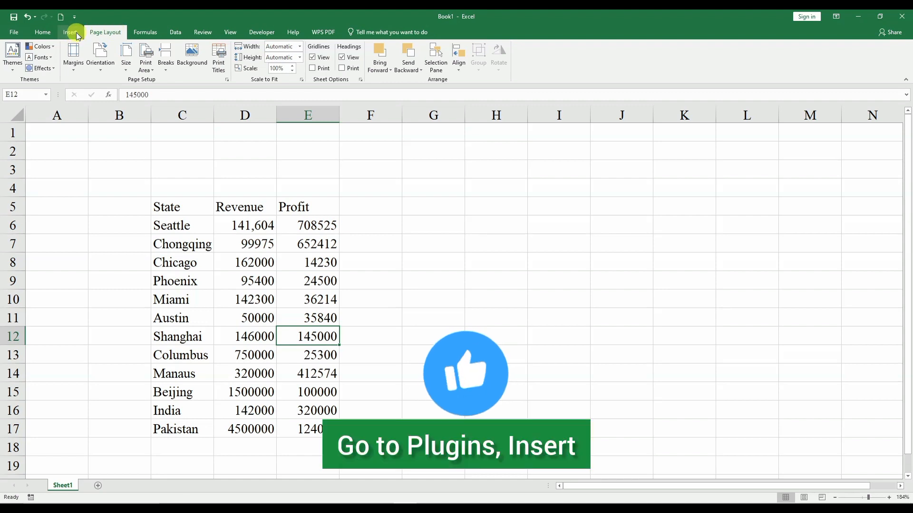
{"action": "left_click", "coordinate": [74, 34]}
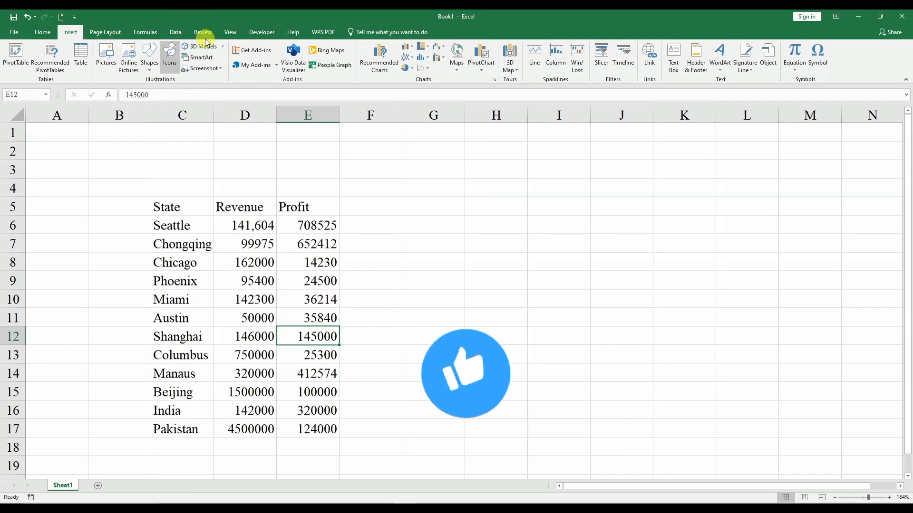
{"action": "left_click", "coordinate": [257, 55]}
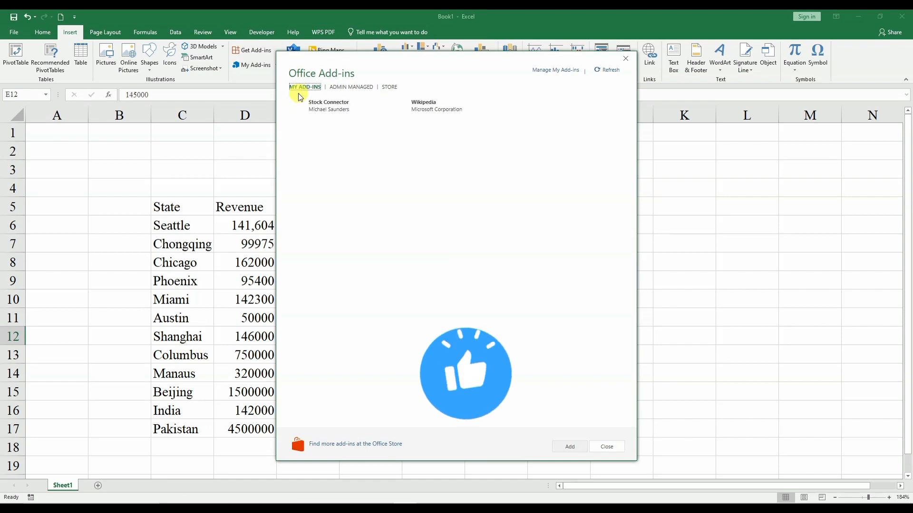
{"action": "left_click", "coordinate": [387, 88]}
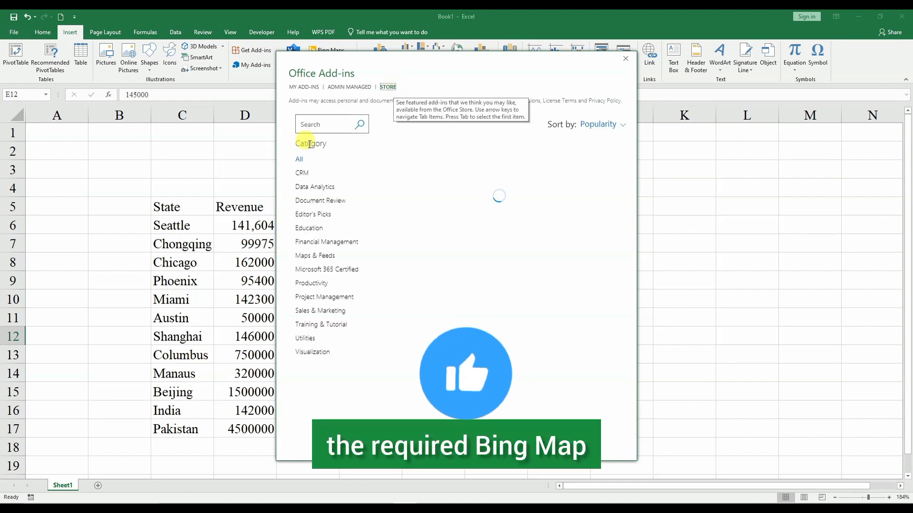
Step: Search the add-in store for "bing map" and add the Bing Maps add-in, accepting its license terms
{"action": "left_click", "coordinate": [331, 120]}
{"action": "type", "text": "bin"}
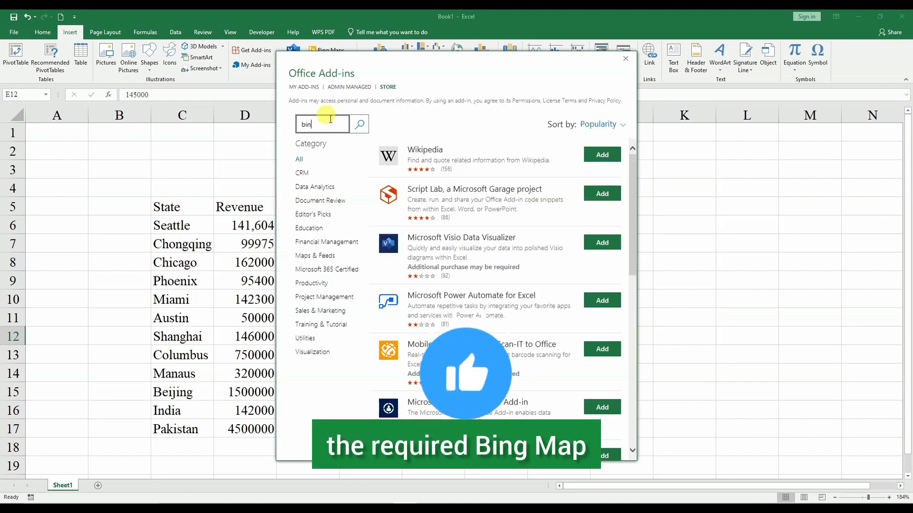
{"action": "type", "text": "g map"}
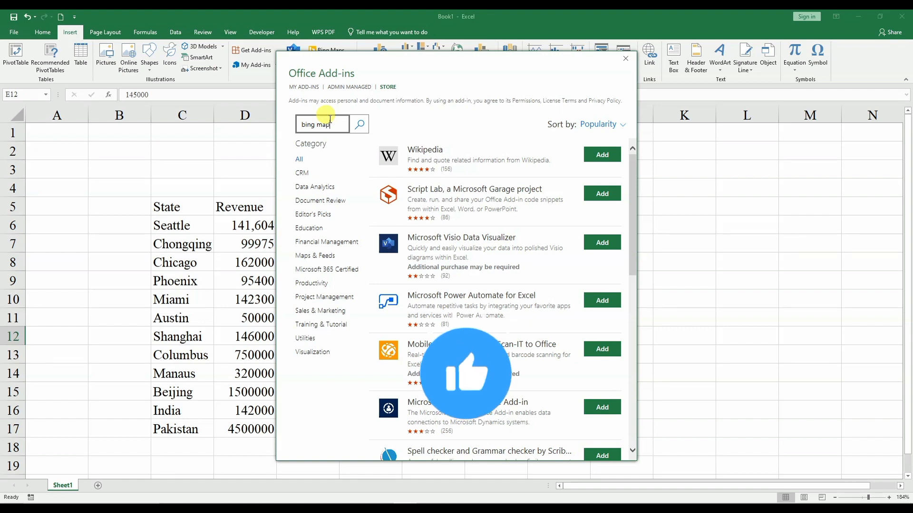
{"action": "key", "text": "Return"}
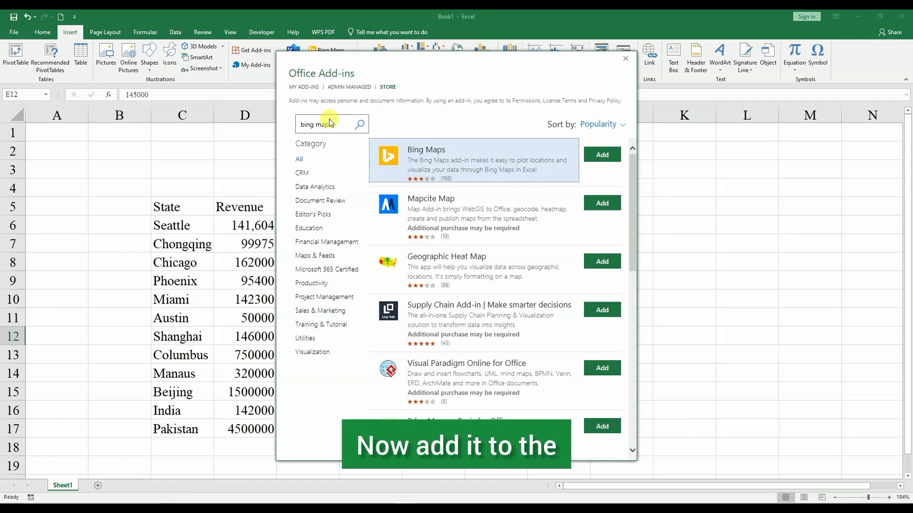
{"action": "left_click", "coordinate": [610, 160]}
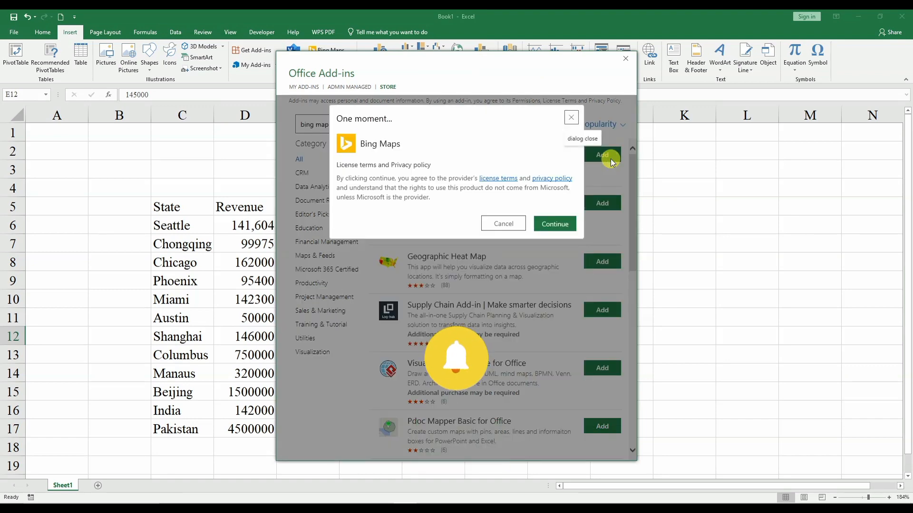
{"action": "left_click", "coordinate": [566, 225]}
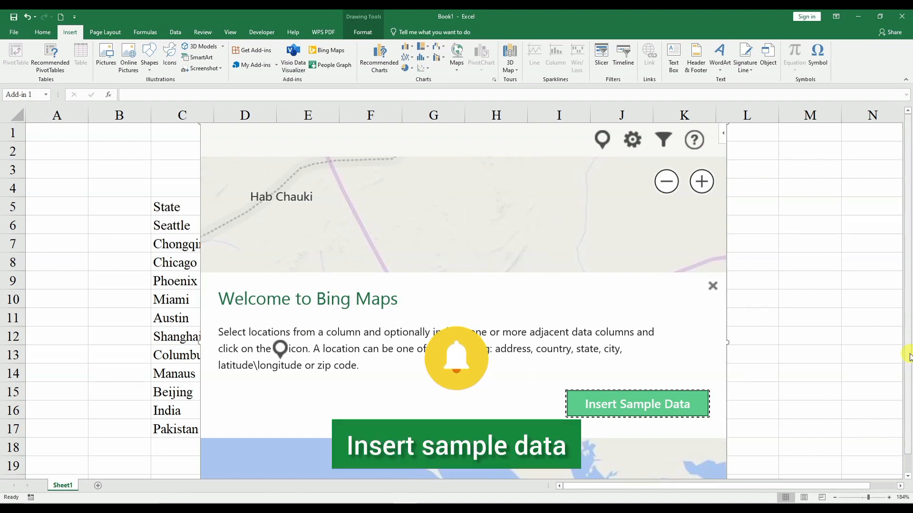
Step: Insert the Bing Maps sample data and shift the map sideways so it clears the State column
{"action": "left_click", "coordinate": [666, 405]}
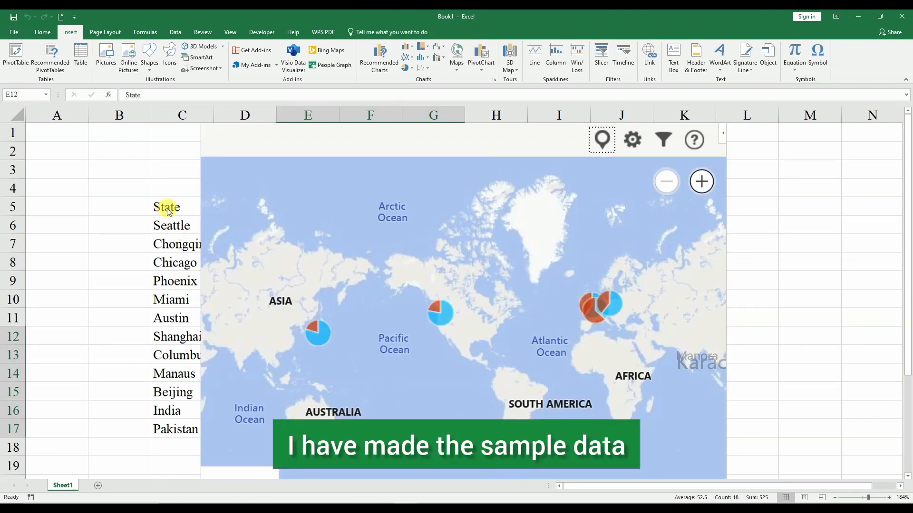
{"action": "mouse_move", "coordinate": [908, 173]}
{"action": "left_mouse_down"}
{"action": "mouse_move", "coordinate": [906, 302]}
{"action": "mouse_move", "coordinate": [895, 162]}
{"action": "left_mouse_up"}
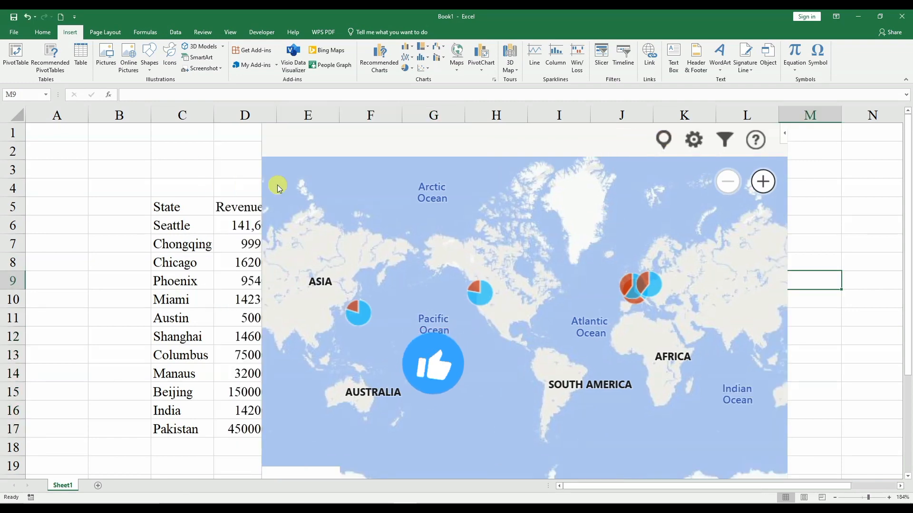
Step: Open the map's settings and try Circles as the multiple data point display, then return it to Pie Chart
{"action": "left_click", "coordinate": [695, 140]}
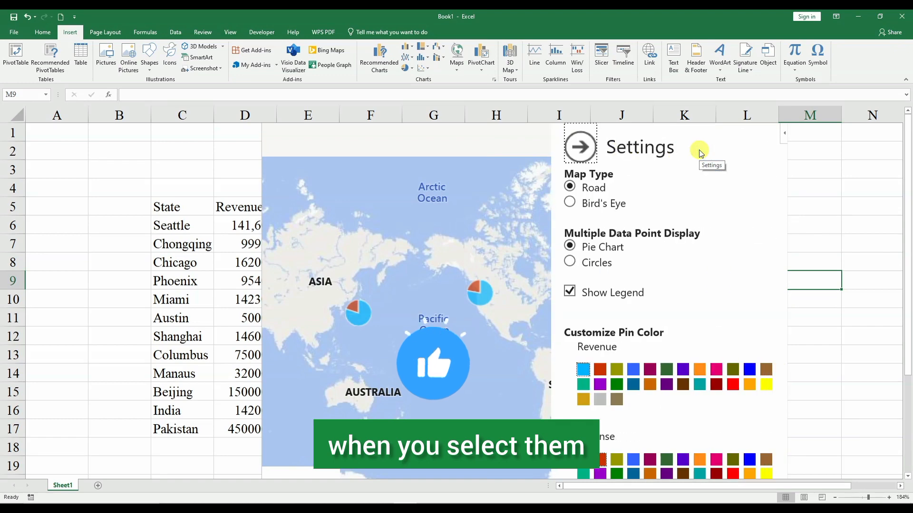
{"action": "left_click", "coordinate": [567, 262]}
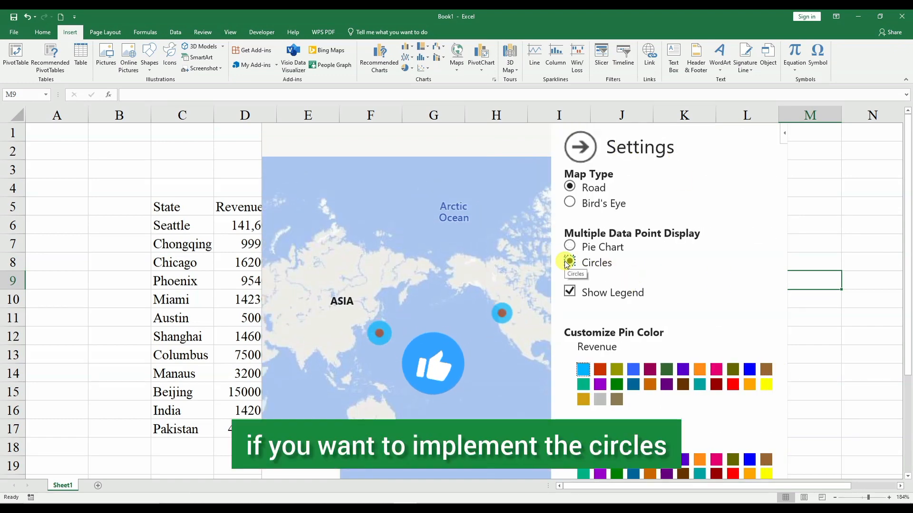
{"action": "left_click", "coordinate": [573, 248]}
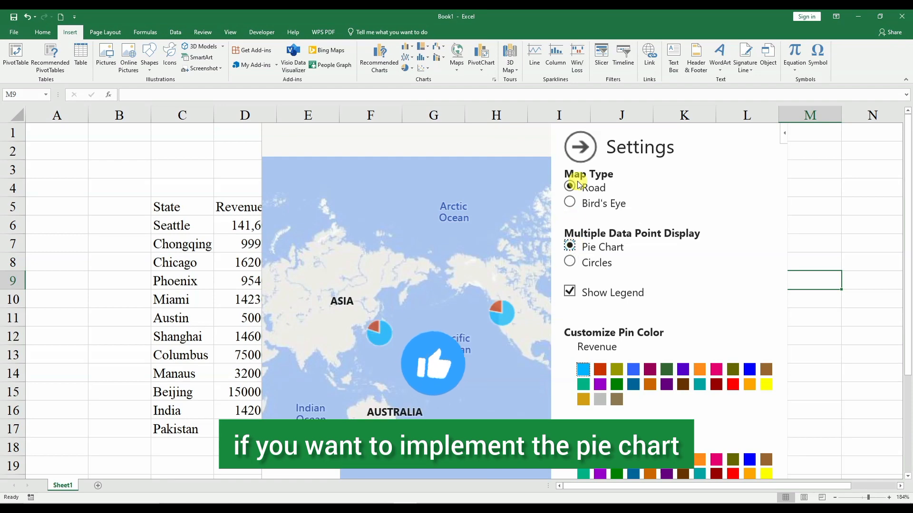
Step: Try the Bird's Eye map type, return it to Road, and set the multiple data point display to Circles
{"action": "left_click", "coordinate": [572, 203]}
{"action": "left_click", "coordinate": [570, 188]}
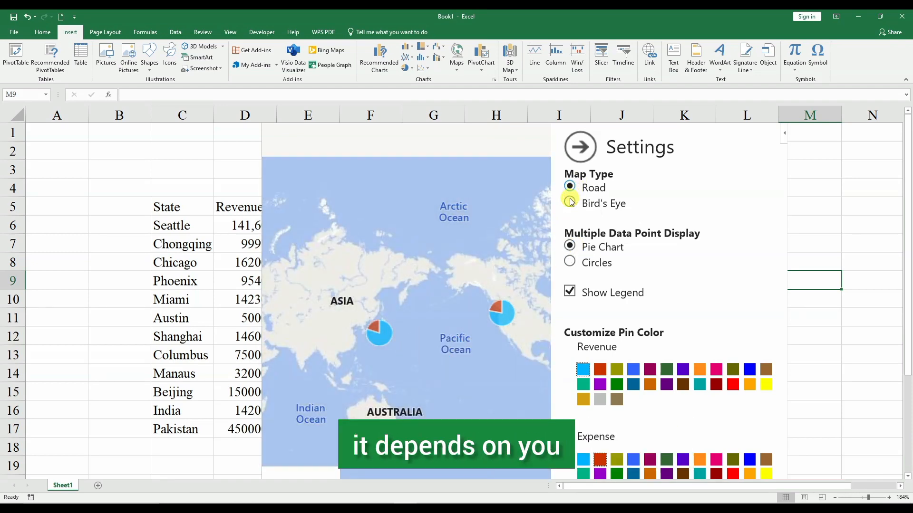
{"action": "left_click", "coordinate": [570, 202]}
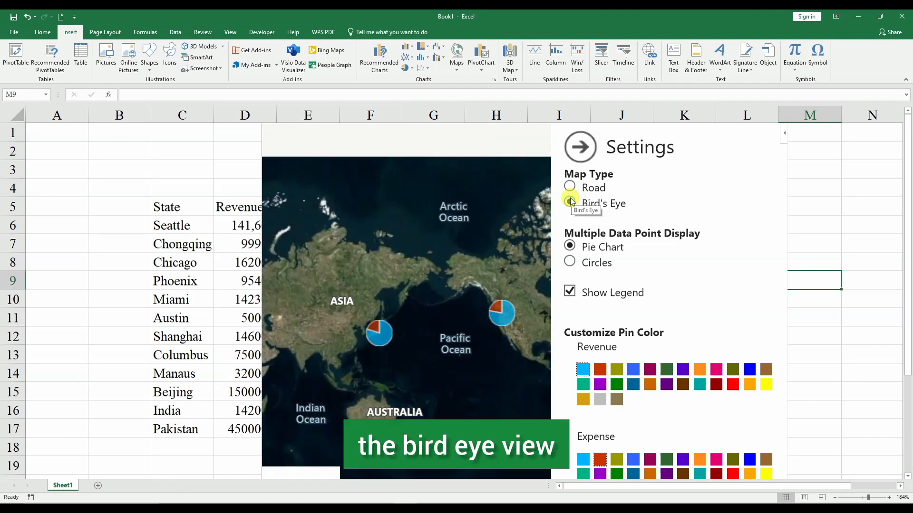
{"action": "left_click", "coordinate": [571, 188]}
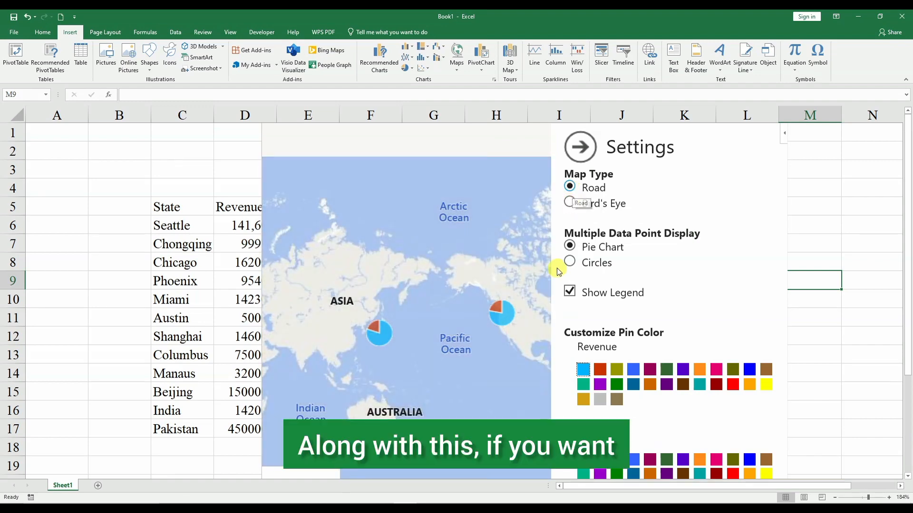
{"action": "left_click", "coordinate": [571, 263]}
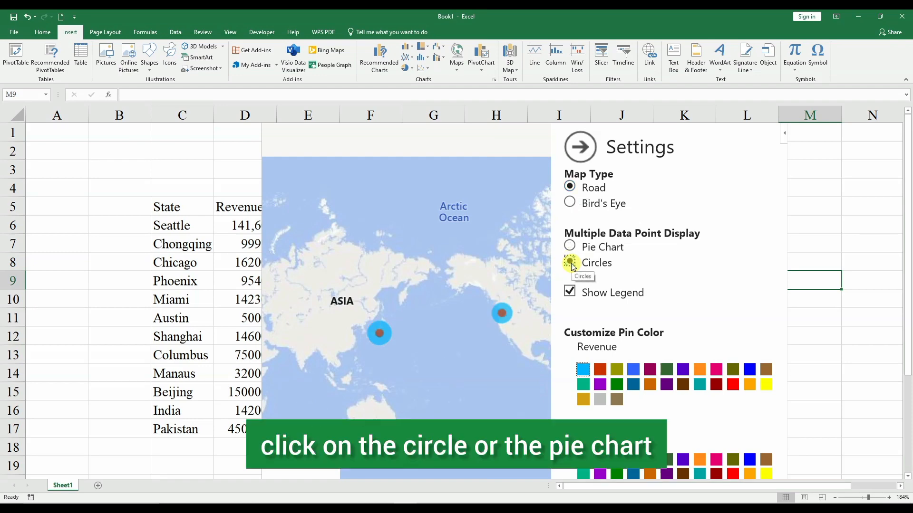
Step: Set the multiple data point display to Pie Chart, view the Tokyo and Seattle data points, and close the map settings
{"action": "left_click", "coordinate": [573, 247]}
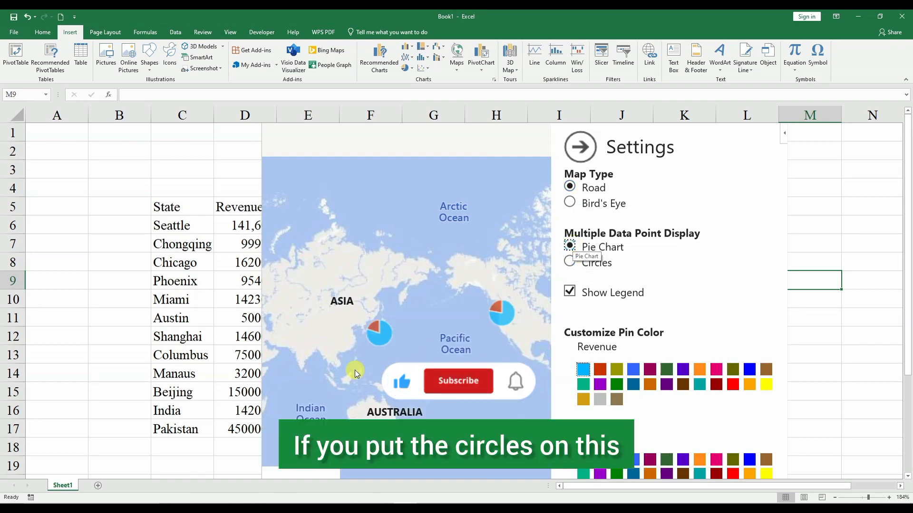
{"action": "left_click", "coordinate": [377, 338]}
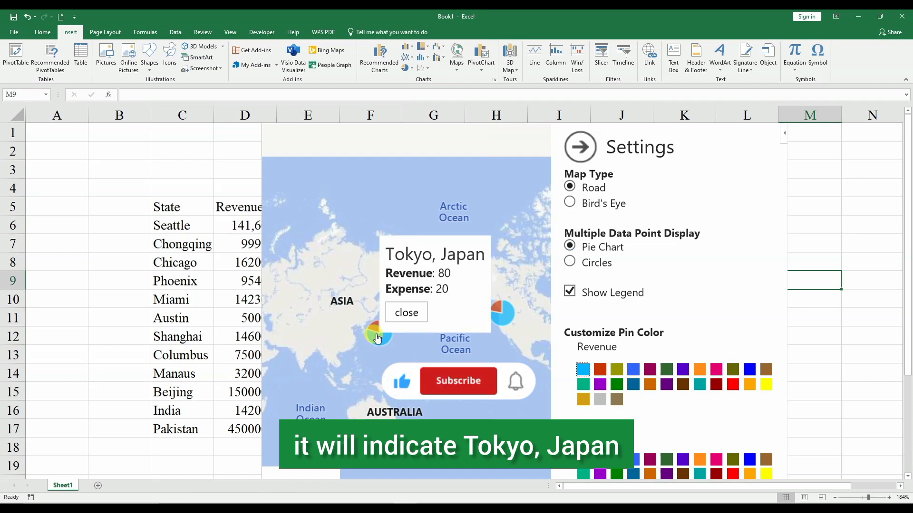
{"action": "left_click", "coordinate": [507, 318]}
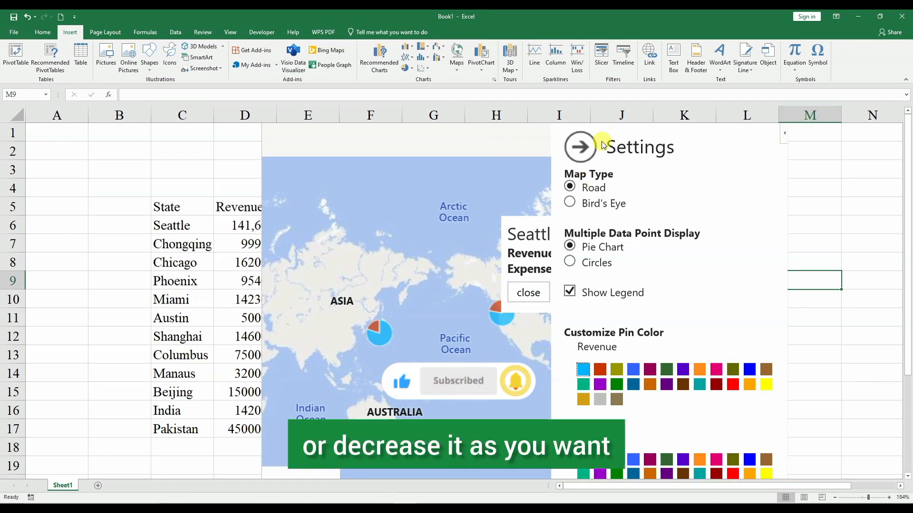
{"action": "left_click", "coordinate": [581, 146]}
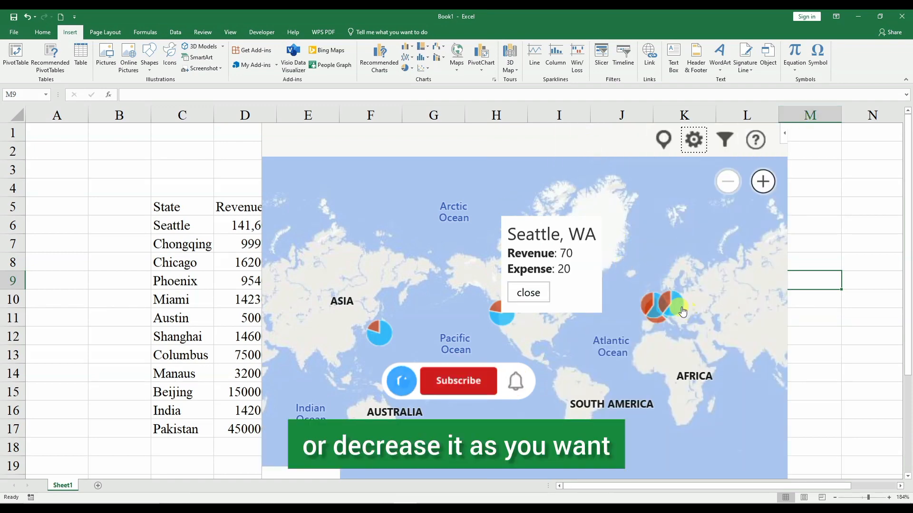
Step: View the revenue and expense details of the Berlin, London and Paris data points on the map
{"action": "left_click", "coordinate": [673, 309]}
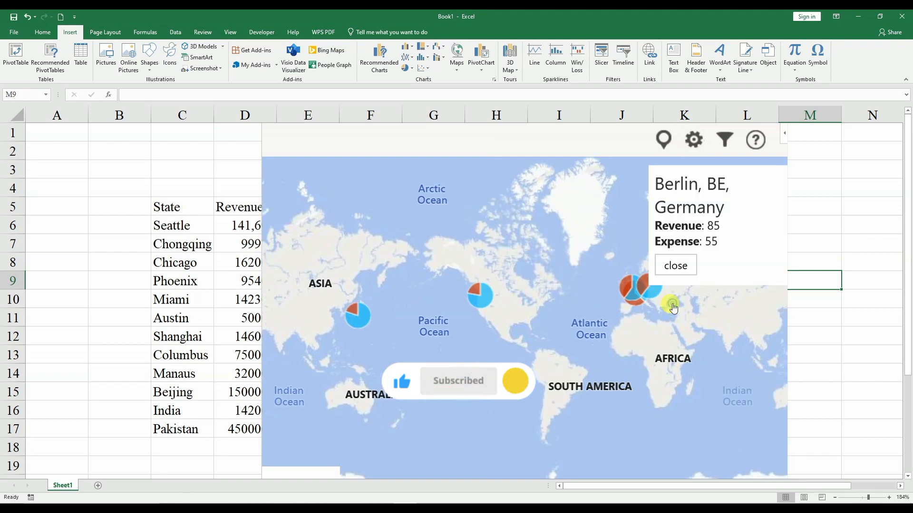
{"action": "left_click", "coordinate": [625, 292]}
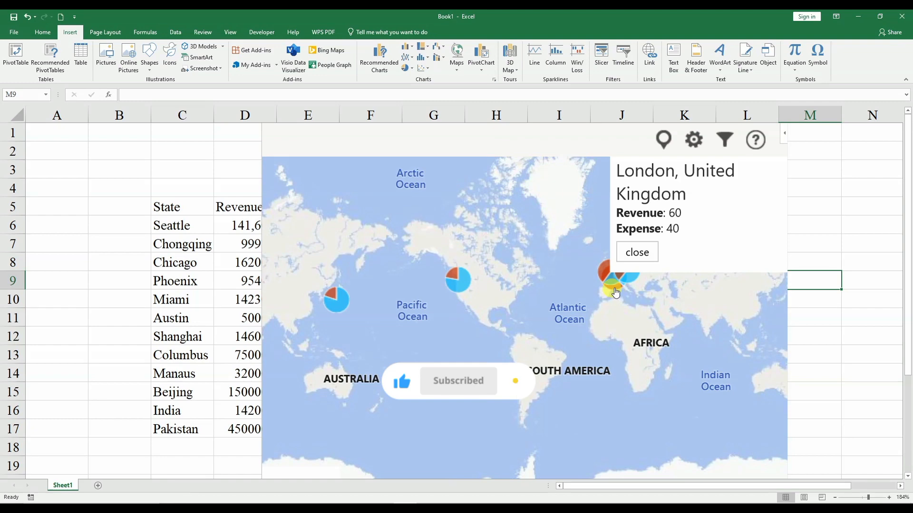
{"action": "left_click", "coordinate": [615, 291]}
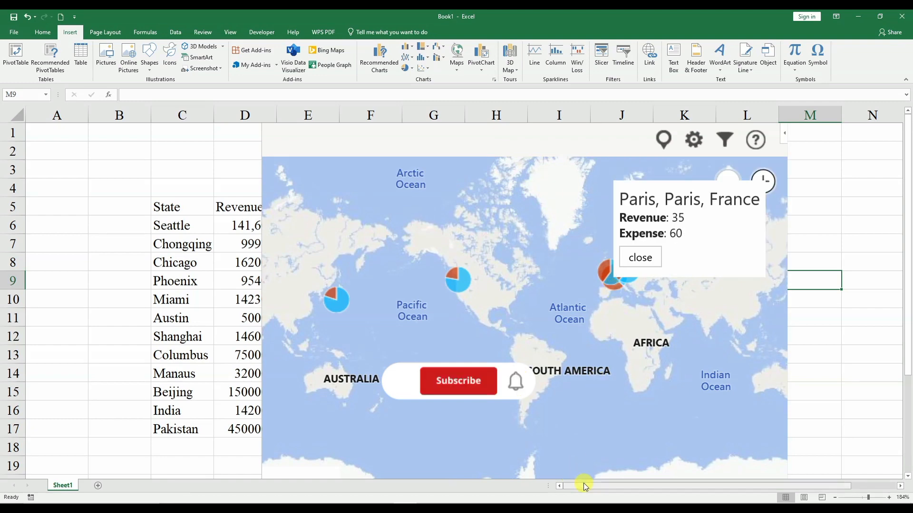
Step: Examine the map at closer zoom levels, return to the full world view, and close the Paris details
{"action": "left_click_drag", "start_coordinate": [583, 483], "coordinate": [631, 483]}
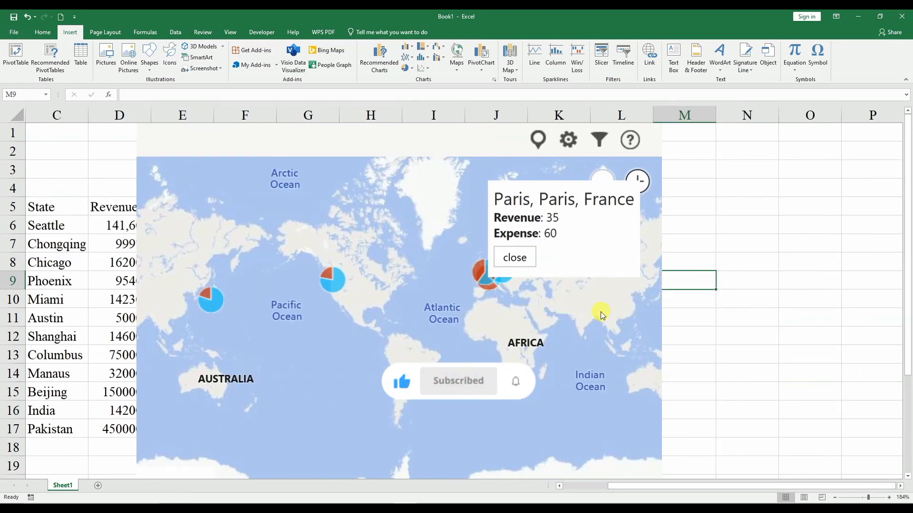
{"action": "left_click", "coordinate": [639, 184]}
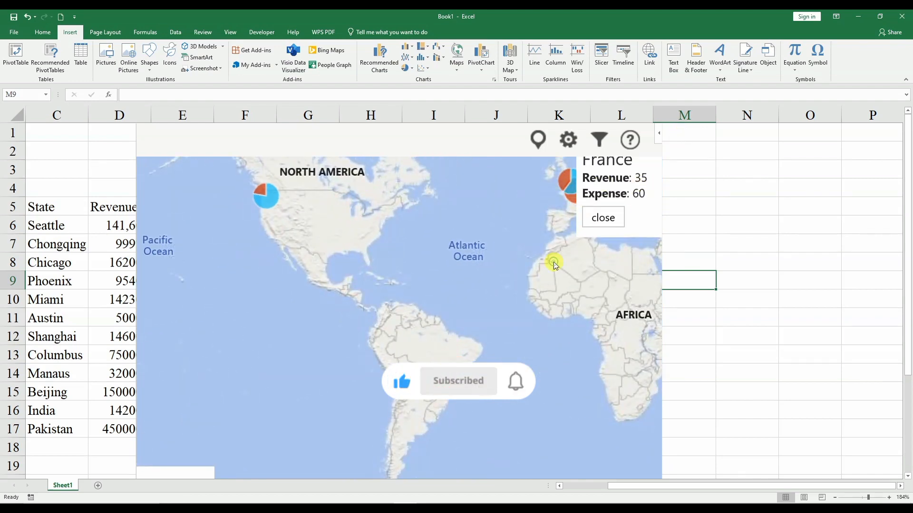
{"action": "scroll", "coordinate": [454, 289], "scroll_direction": "up", "scroll_amount": 1}
{"action": "scroll", "coordinate": [454, 289], "scroll_direction": "up", "scroll_amount": 1}
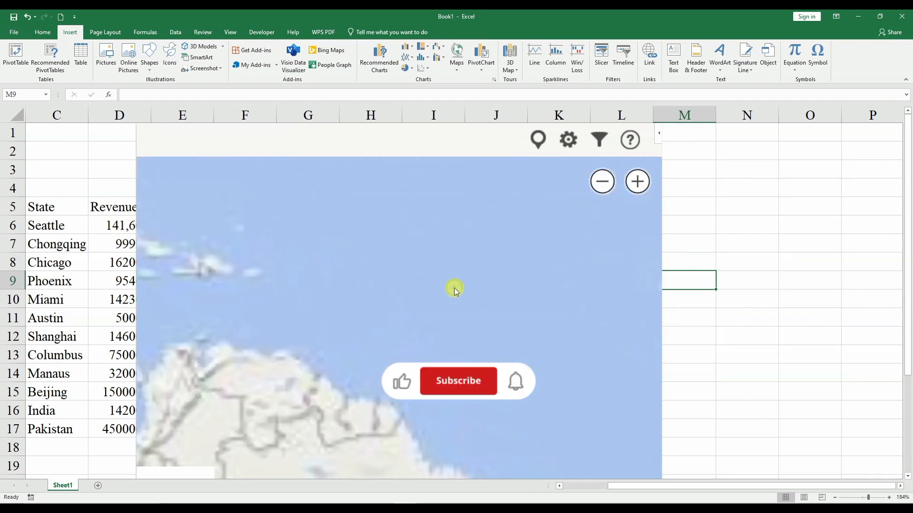
{"action": "left_click", "coordinate": [599, 191]}
{"action": "left_click", "coordinate": [598, 192]}
{"action": "left_click", "coordinate": [599, 192]}
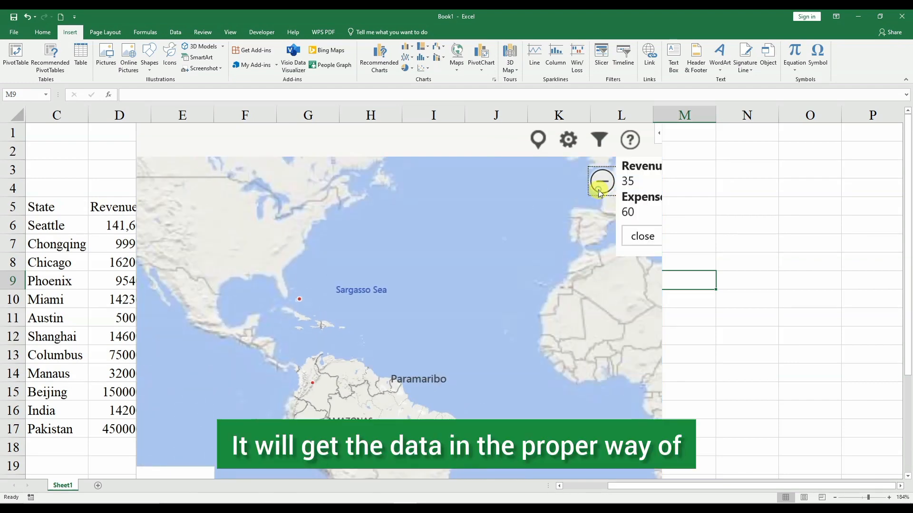
{"action": "scroll", "coordinate": [491, 271], "scroll_direction": "up", "scroll_amount": 3}
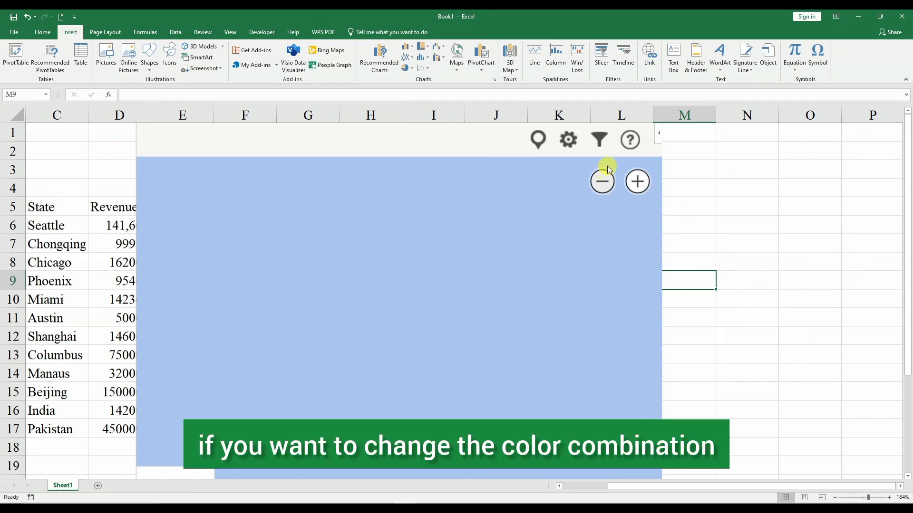
{"action": "left_click", "coordinate": [602, 183]}
{"action": "left_click", "coordinate": [602, 183]}
{"action": "left_click", "coordinate": [603, 183]}
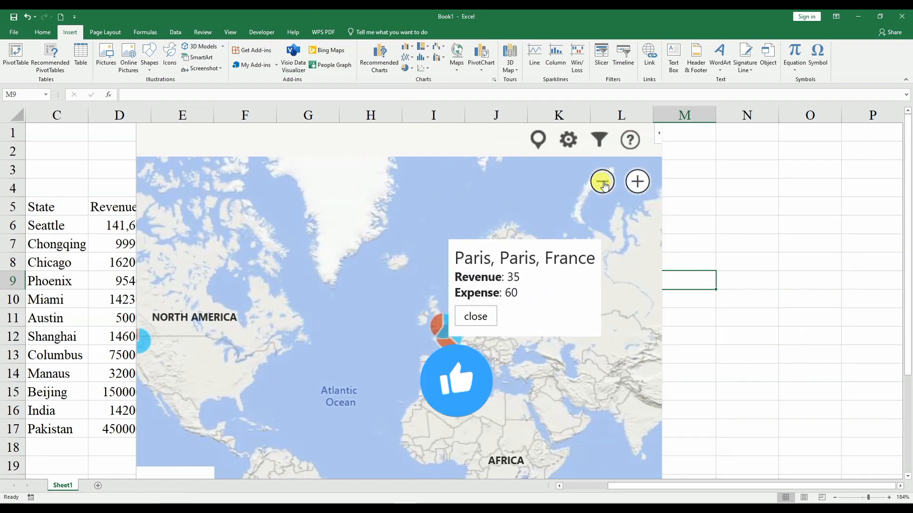
{"action": "left_click", "coordinate": [603, 183]}
{"action": "left_click", "coordinate": [604, 185]}
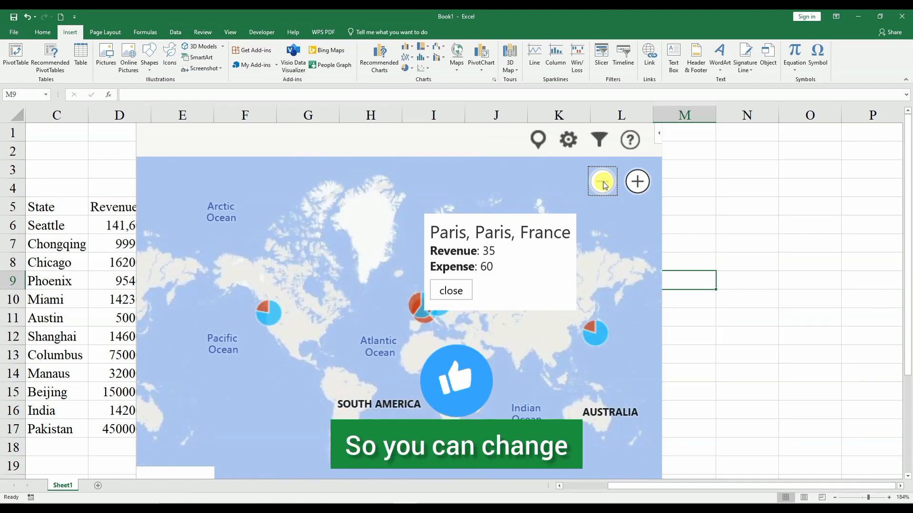
{"action": "left_click", "coordinate": [459, 288]}
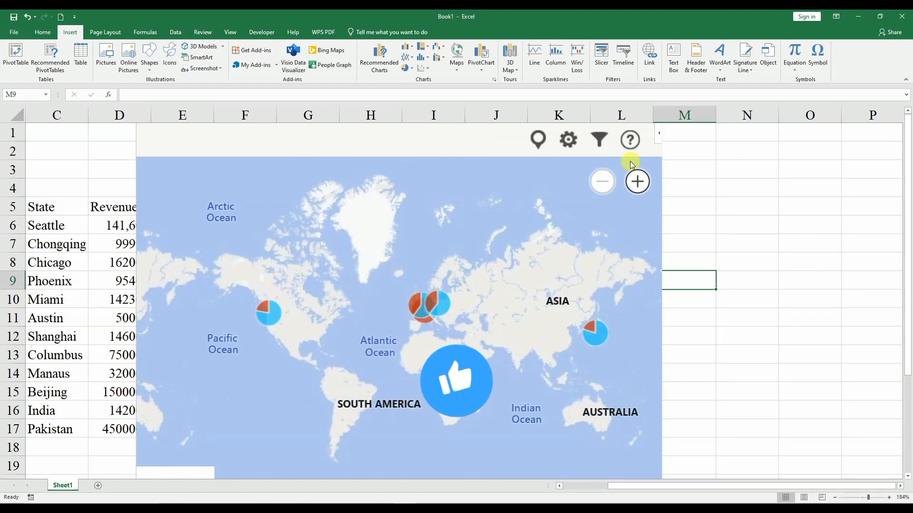
Step: Try olive, maroon and dark brown for the Revenue pin color, settle on light grey, and close the map settings
{"action": "left_click", "coordinate": [580, 146]}
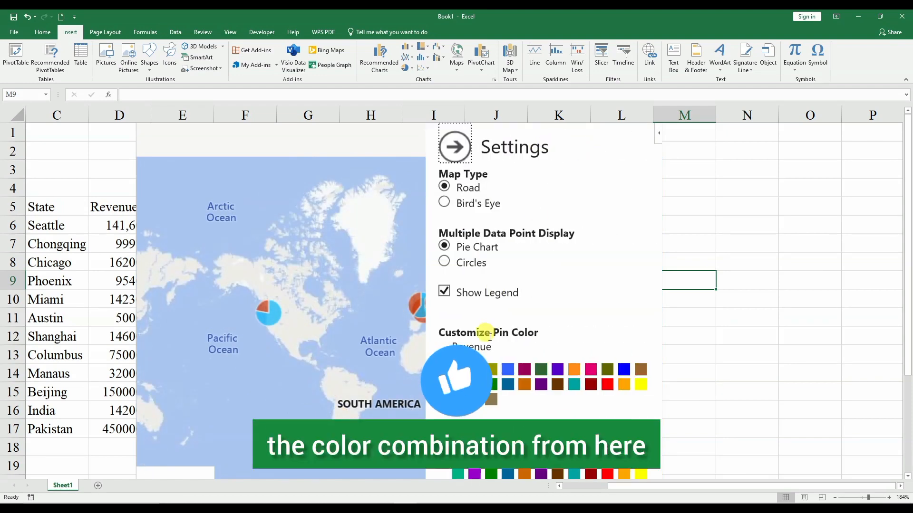
{"action": "left_click", "coordinate": [493, 370]}
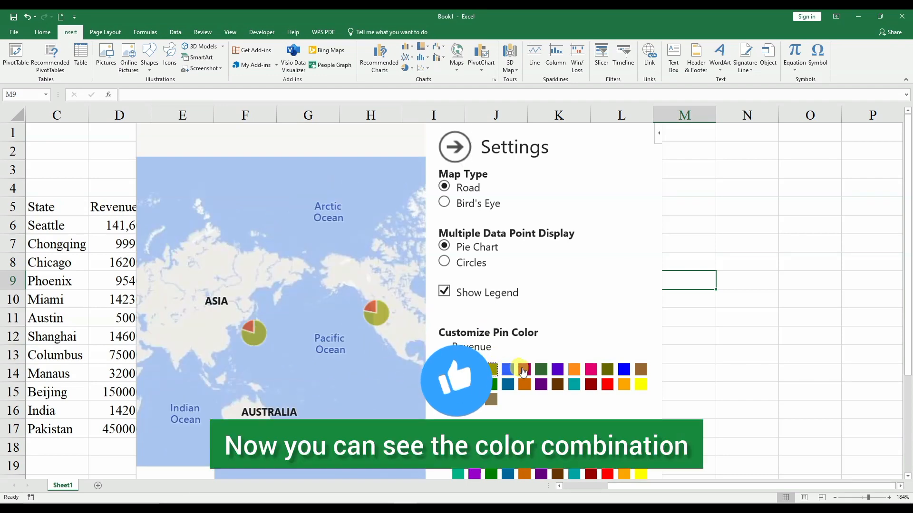
{"action": "left_click", "coordinate": [523, 370]}
{"action": "left_click", "coordinate": [559, 384]}
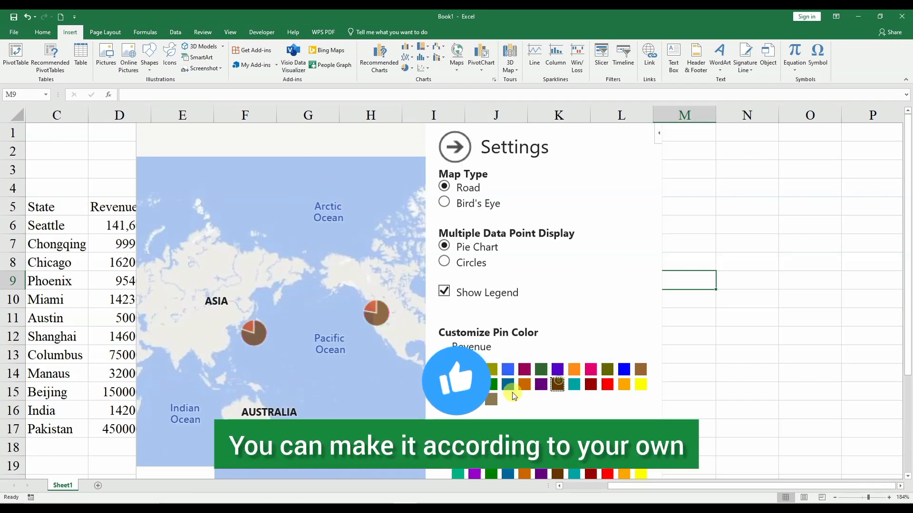
{"action": "left_click", "coordinate": [474, 399]}
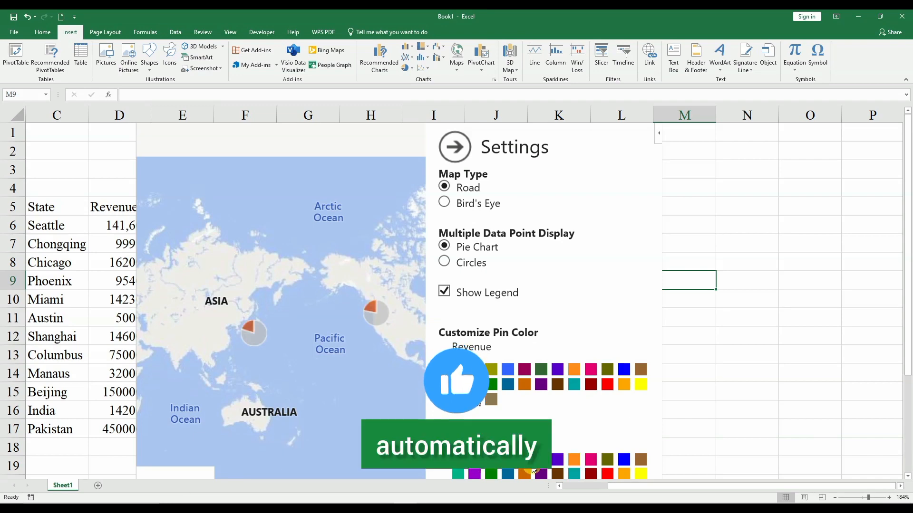
{"action": "left_click", "coordinate": [452, 148]}
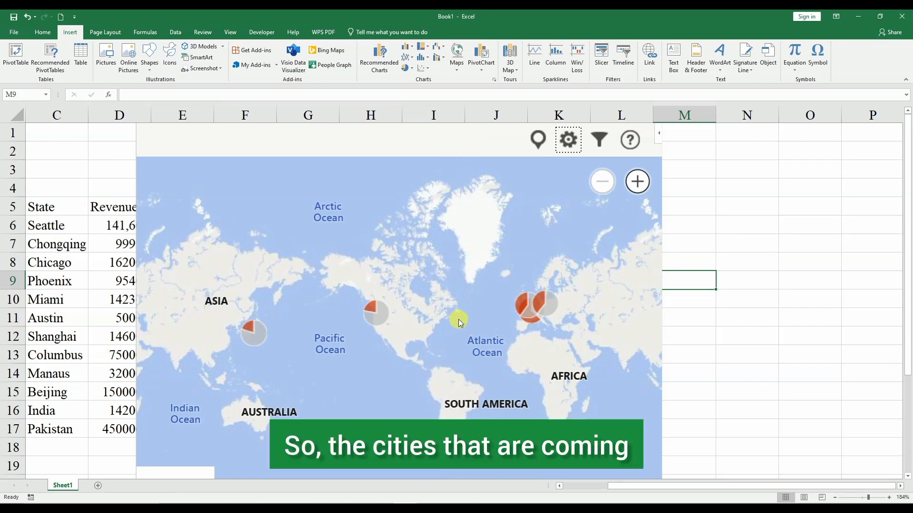
Step: View the details of the London and Seattle data points in the recolored map, closing each one
{"action": "left_click", "coordinate": [526, 319]}
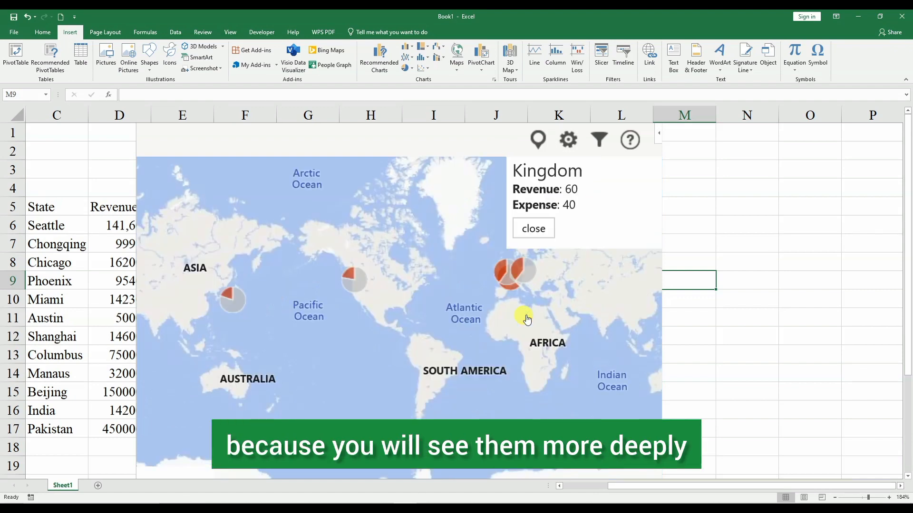
{"action": "left_click", "coordinate": [536, 229]}
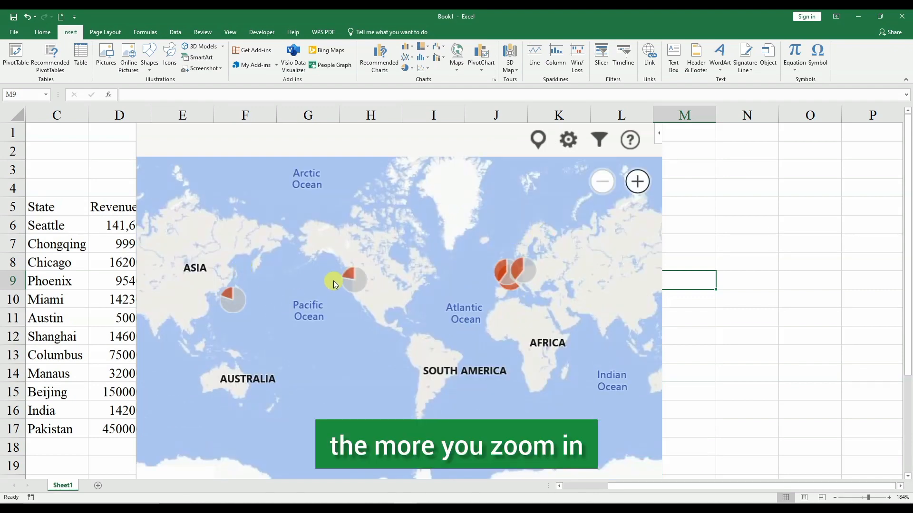
{"action": "left_click", "coordinate": [356, 288]}
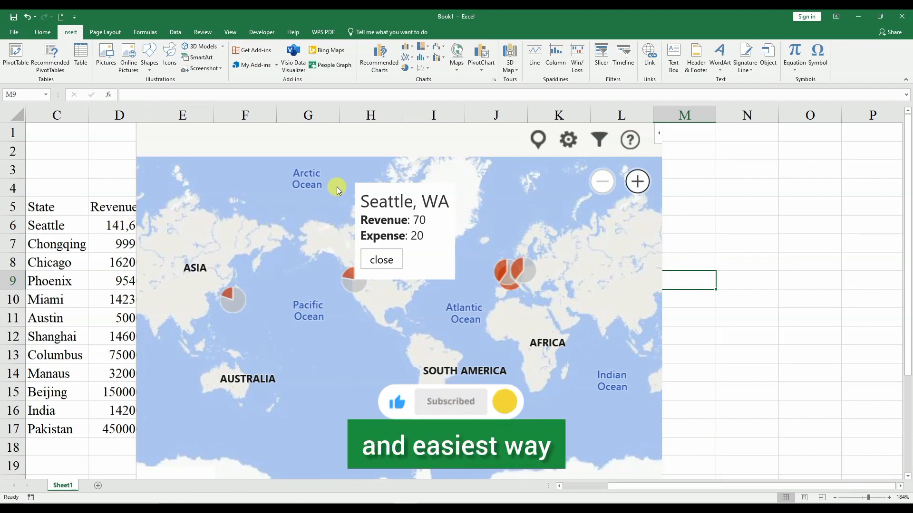
{"action": "left_click", "coordinate": [378, 260]}
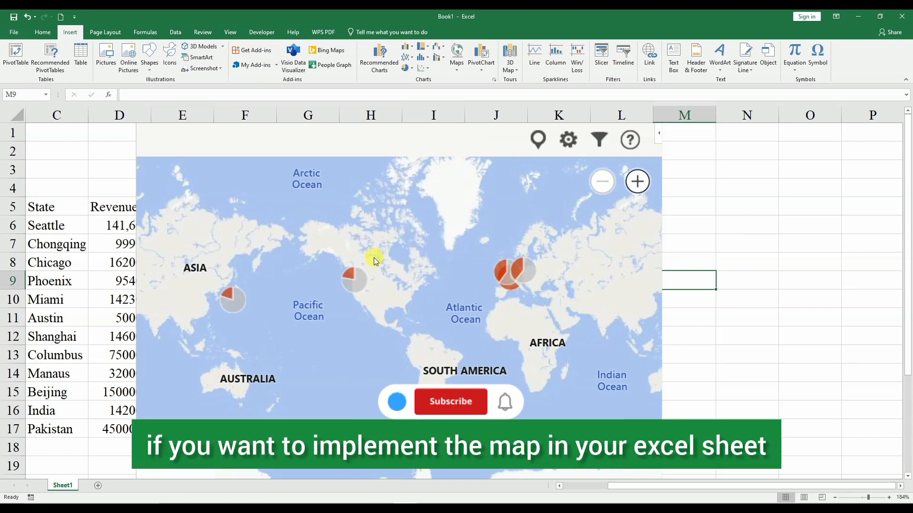